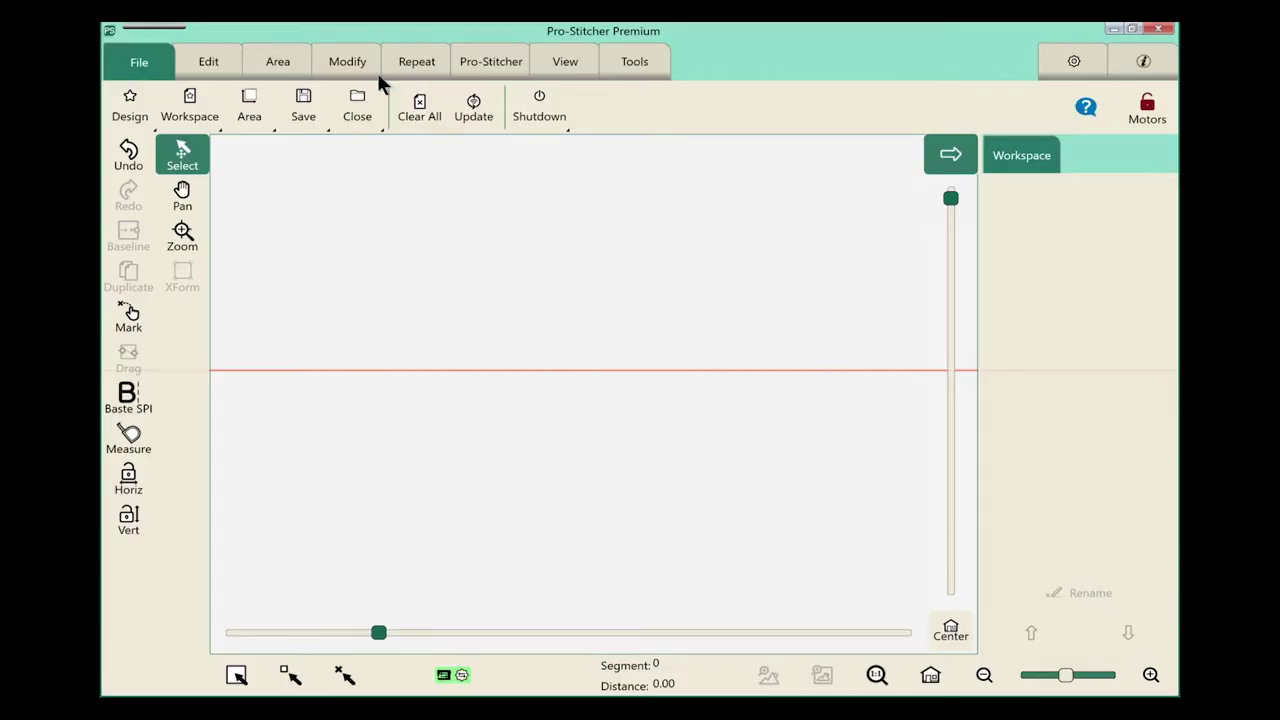
Define a 2 Corner quilting area 37.36 wide by 12.56 high and fit it in view
left_click(280, 58)
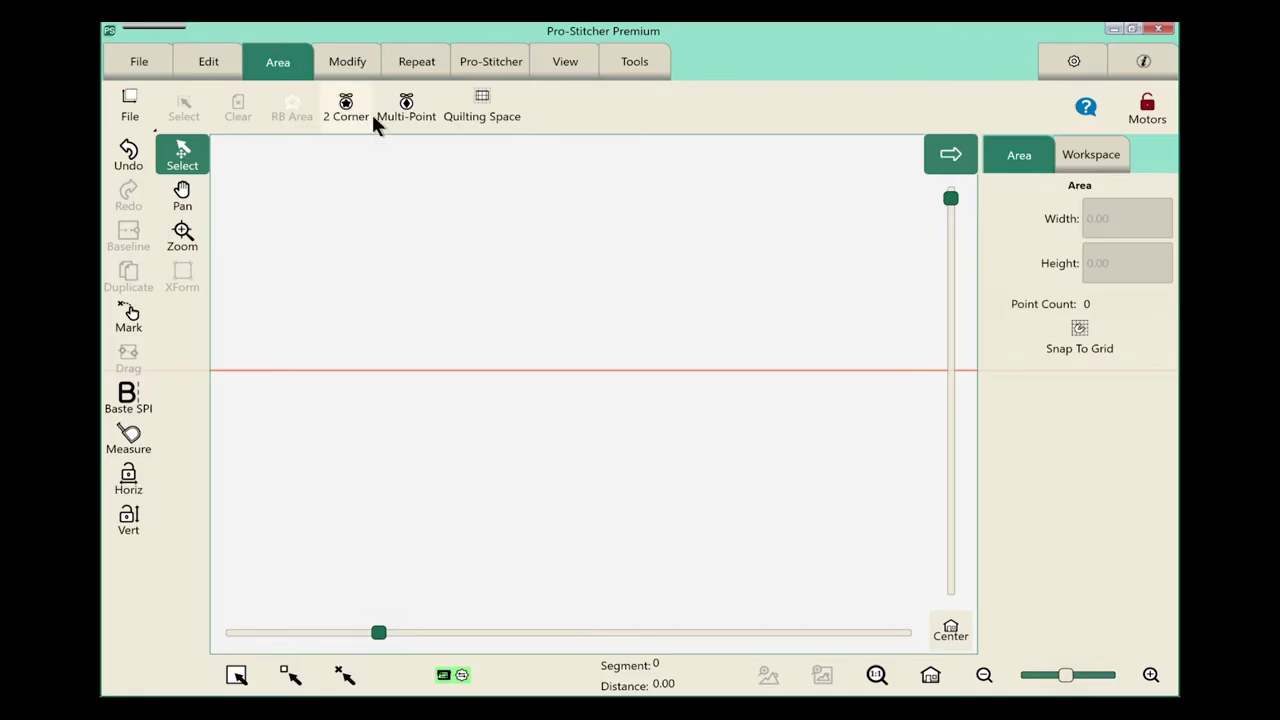
left_click(346, 110)
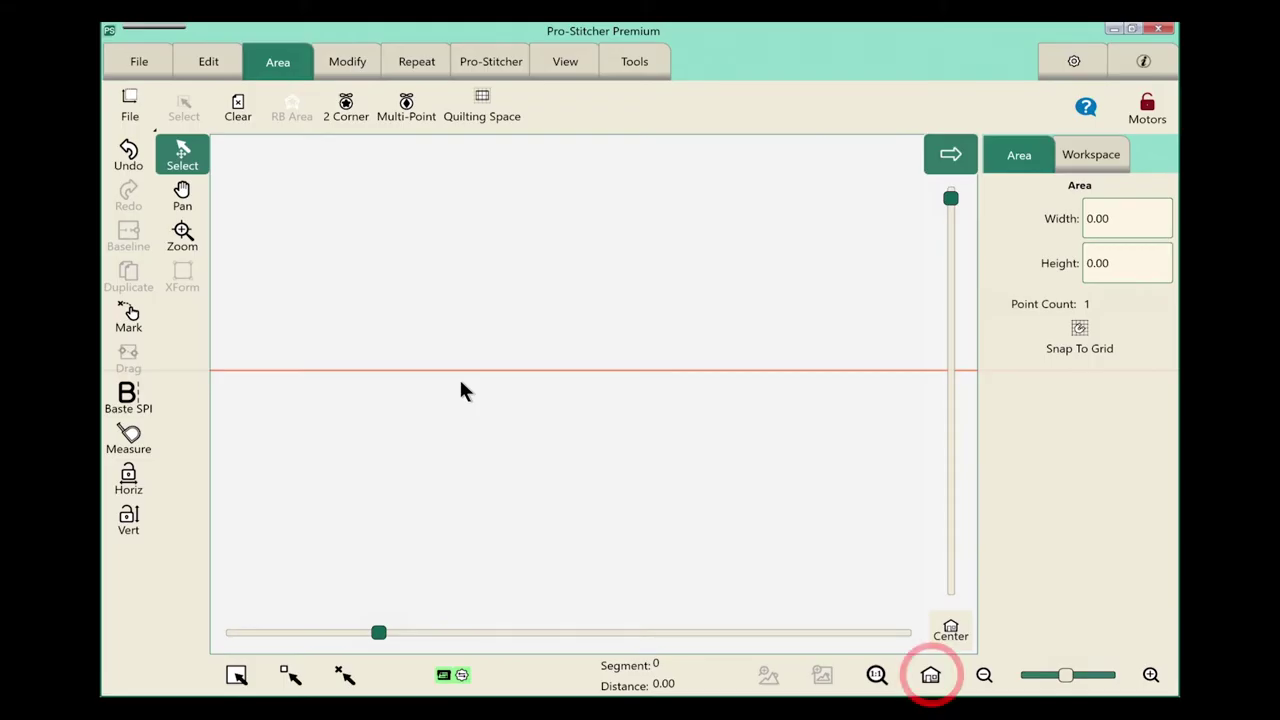
left_click(930, 675)
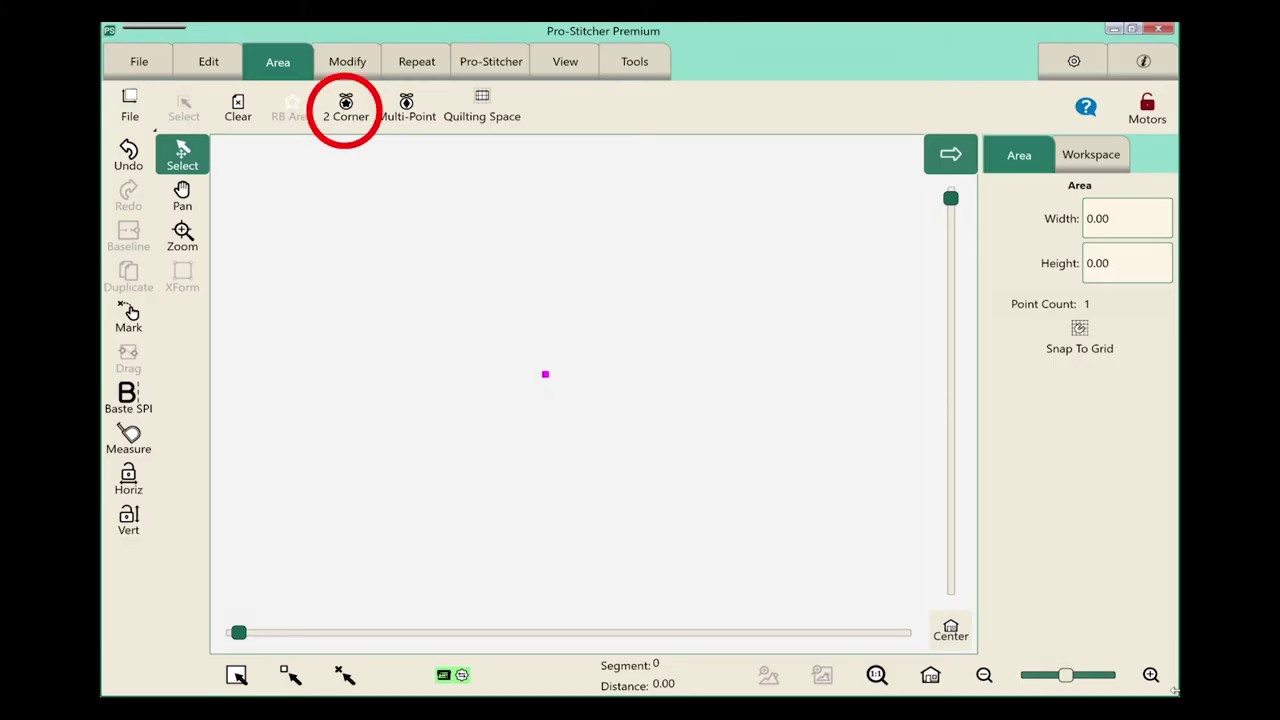
left_click(345, 108)
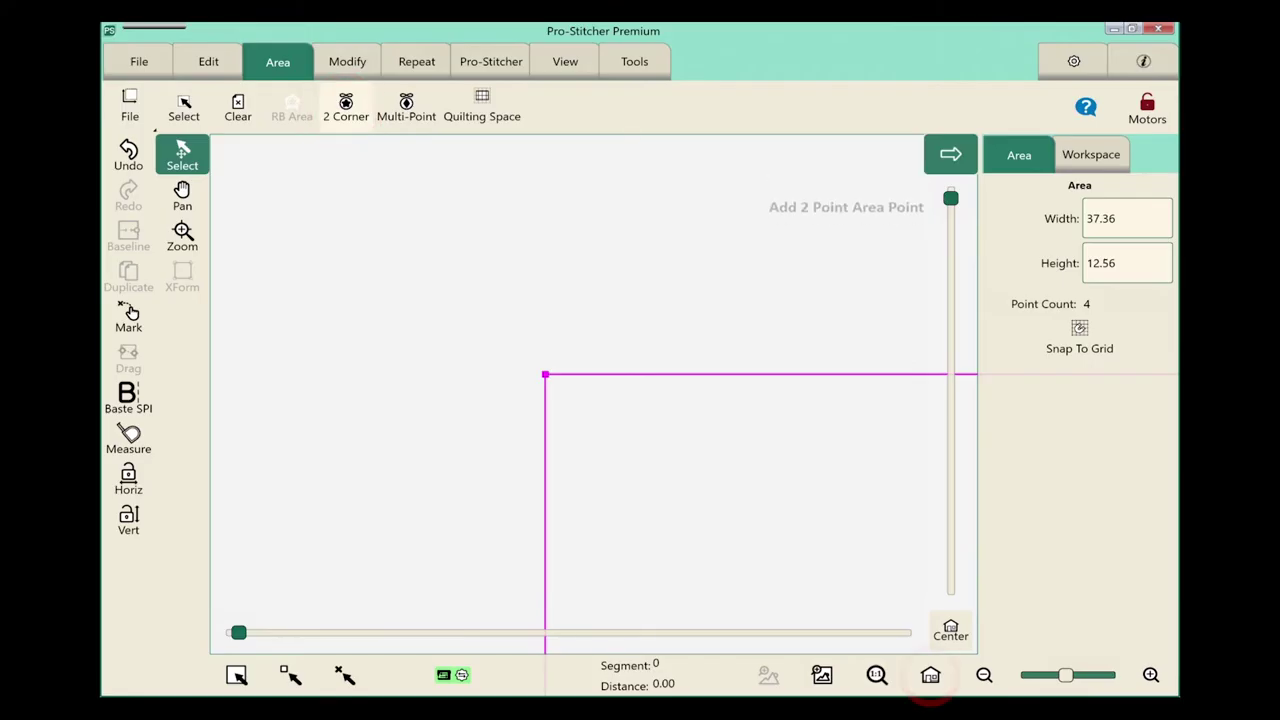
left_click(930, 675)
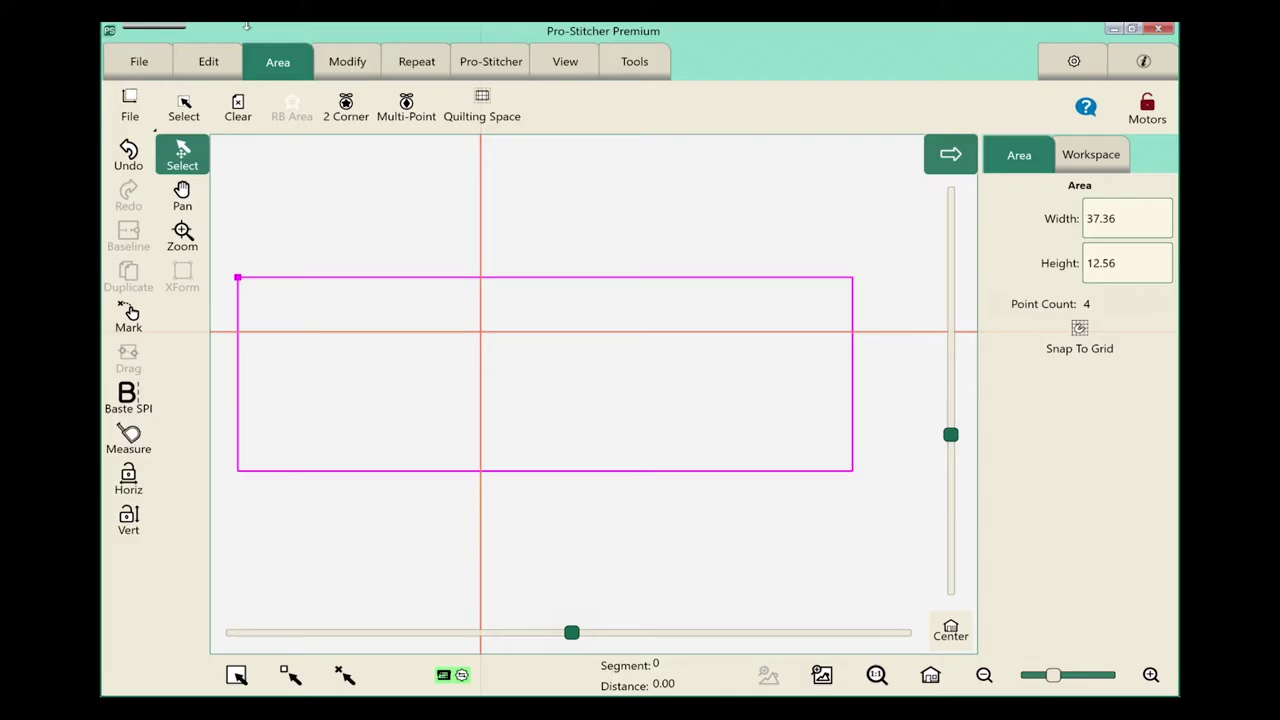
Change the area height to 38 so it measures 37.36 by 38.00, and fit it in view
left_click(1126, 264)
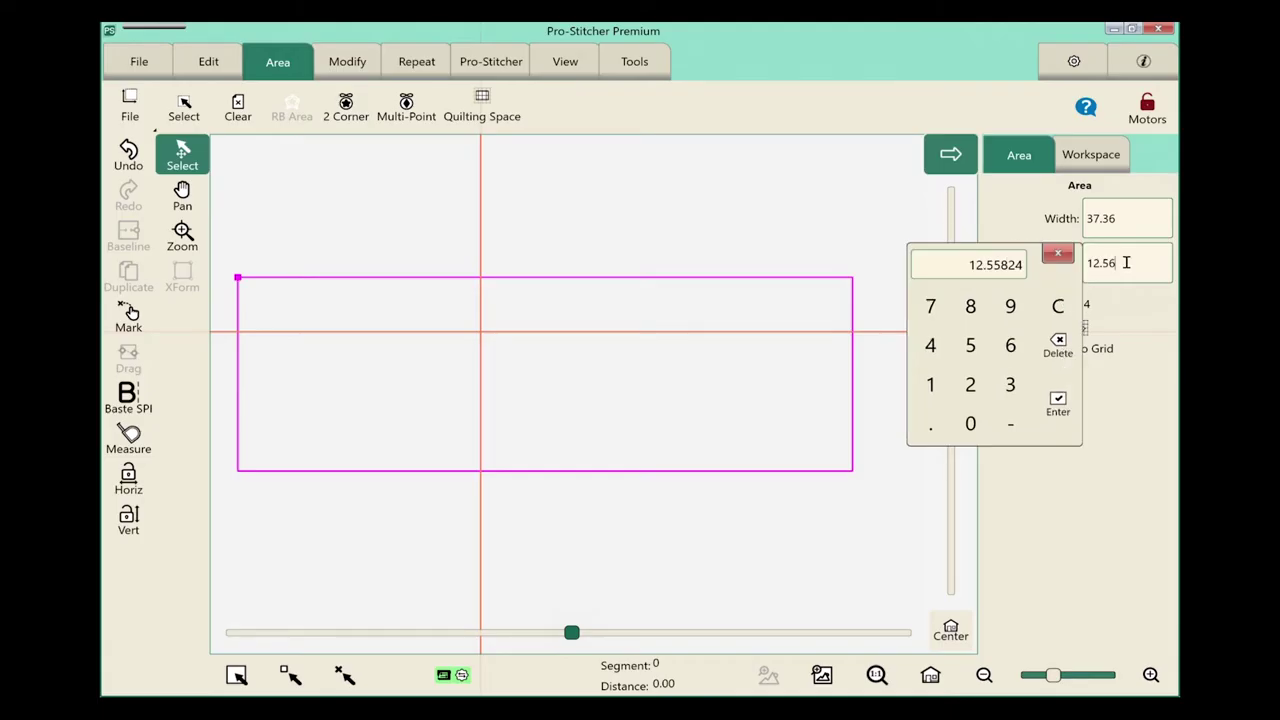
left_click(1060, 309)
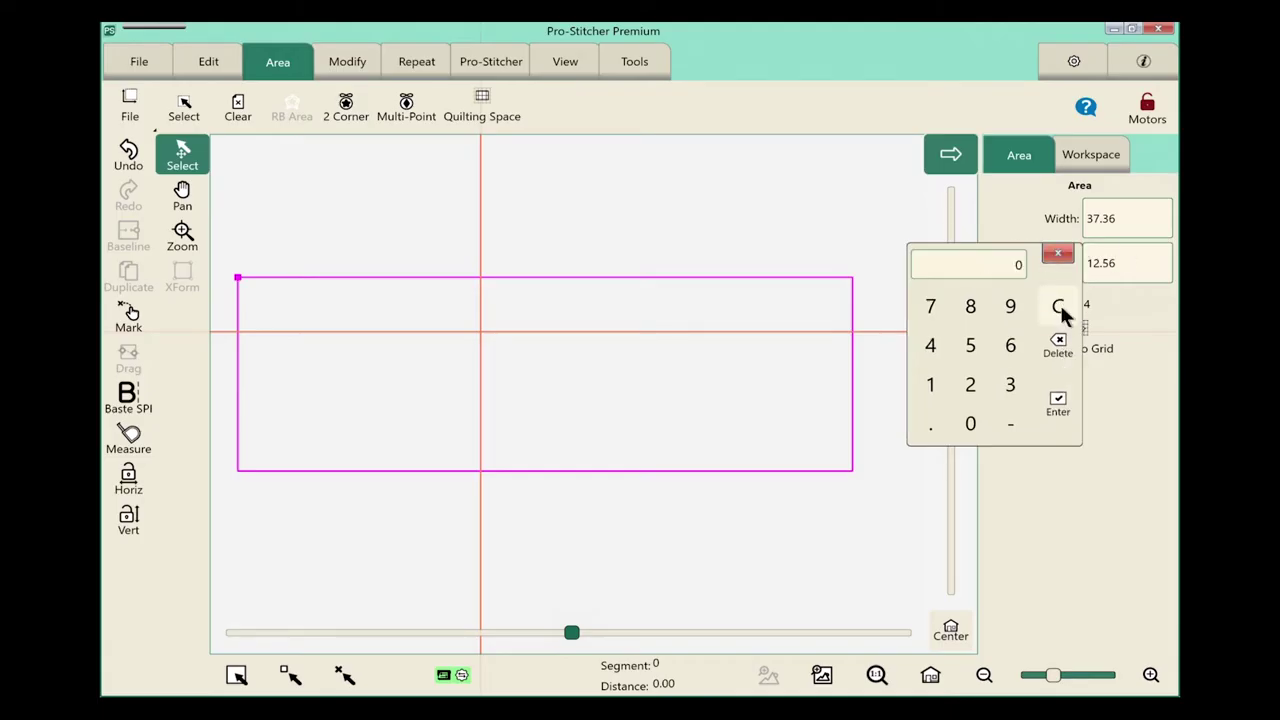
left_click(1010, 390)
left_click(976, 308)
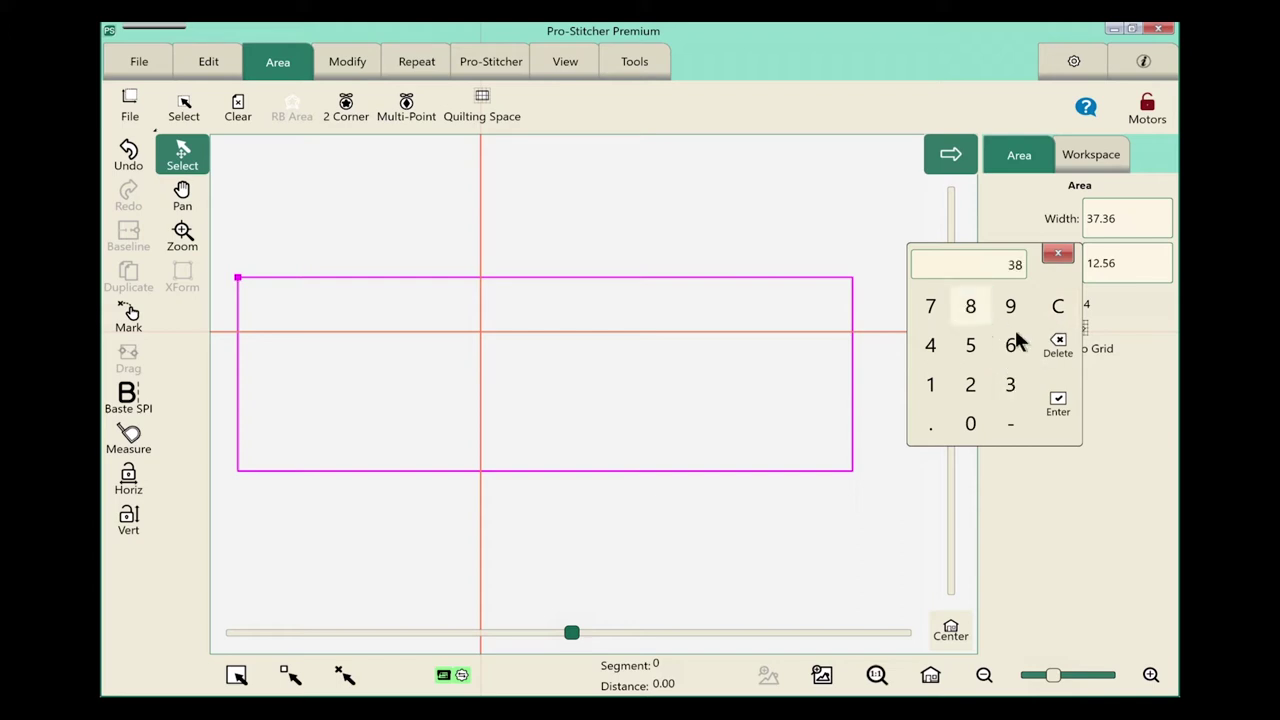
left_click(1057, 404)
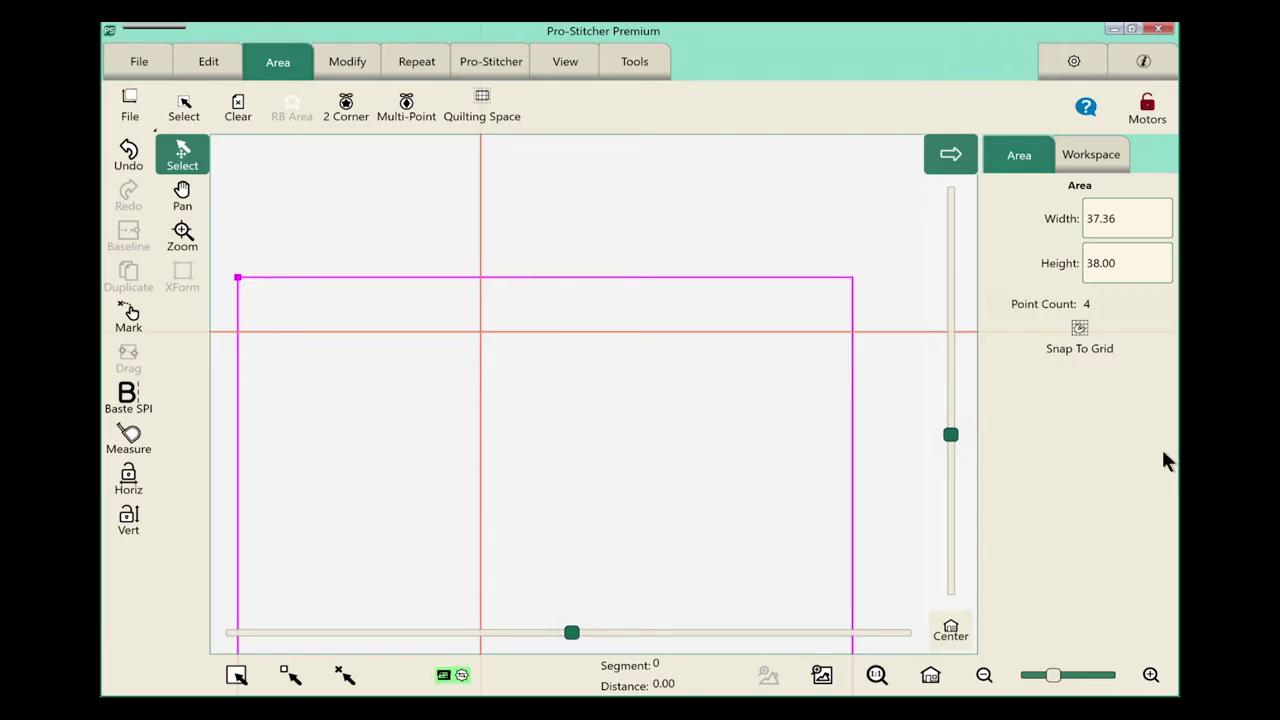
left_click(930, 676)
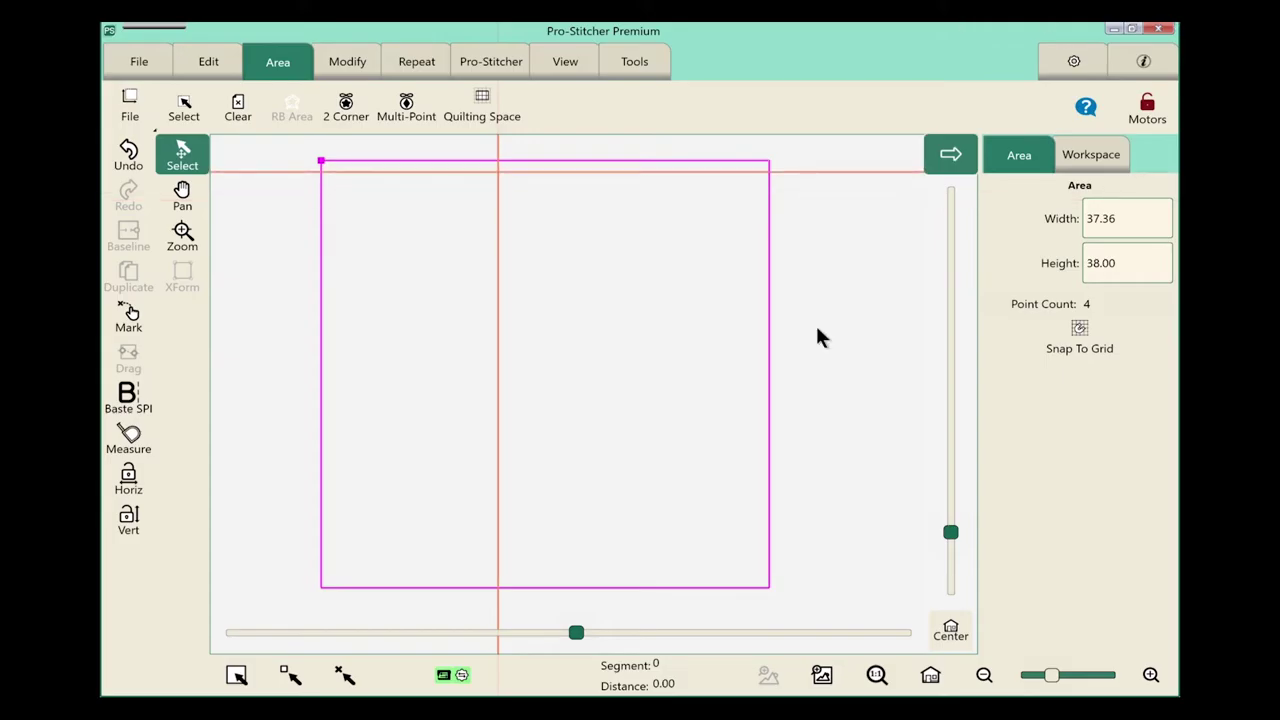
left_click(130, 68)
Open the flutterbys design from 1-PS Designs > Continuous Line, placing it 12.63 by 8.99 at the area's top
left_click(126, 112)
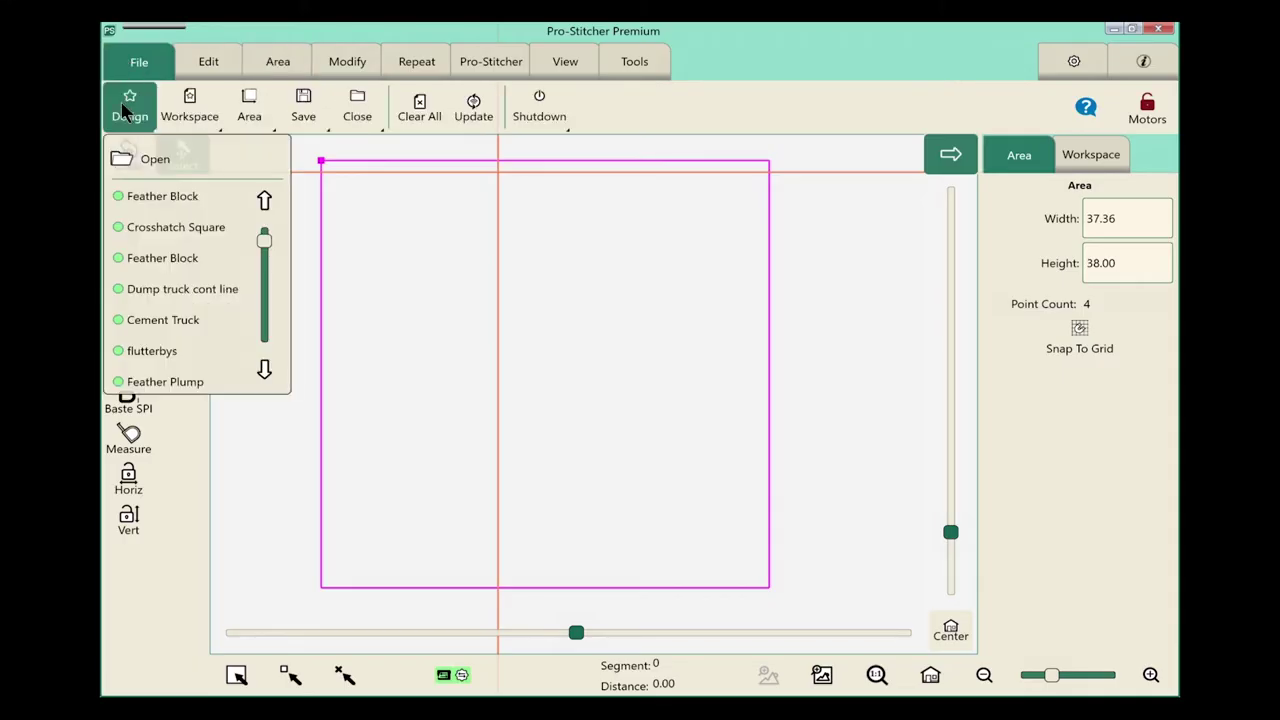
left_click(170, 161)
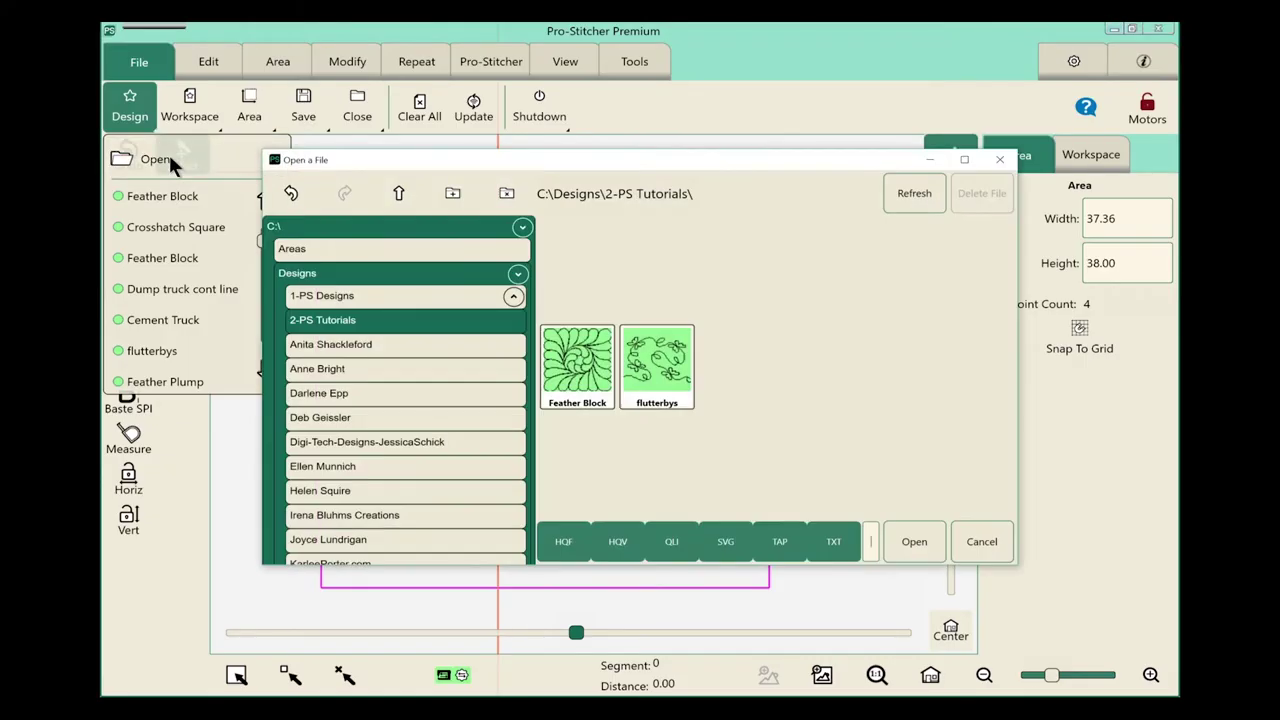
left_click(374, 298)
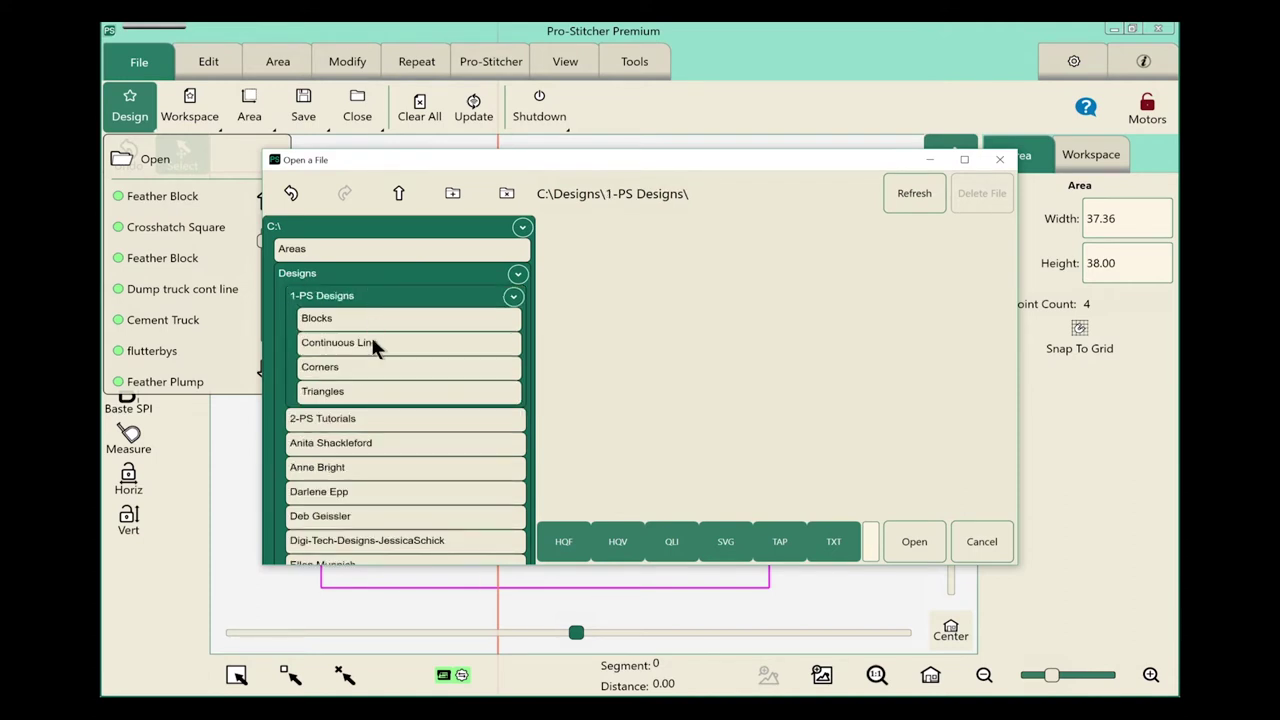
left_click(372, 342)
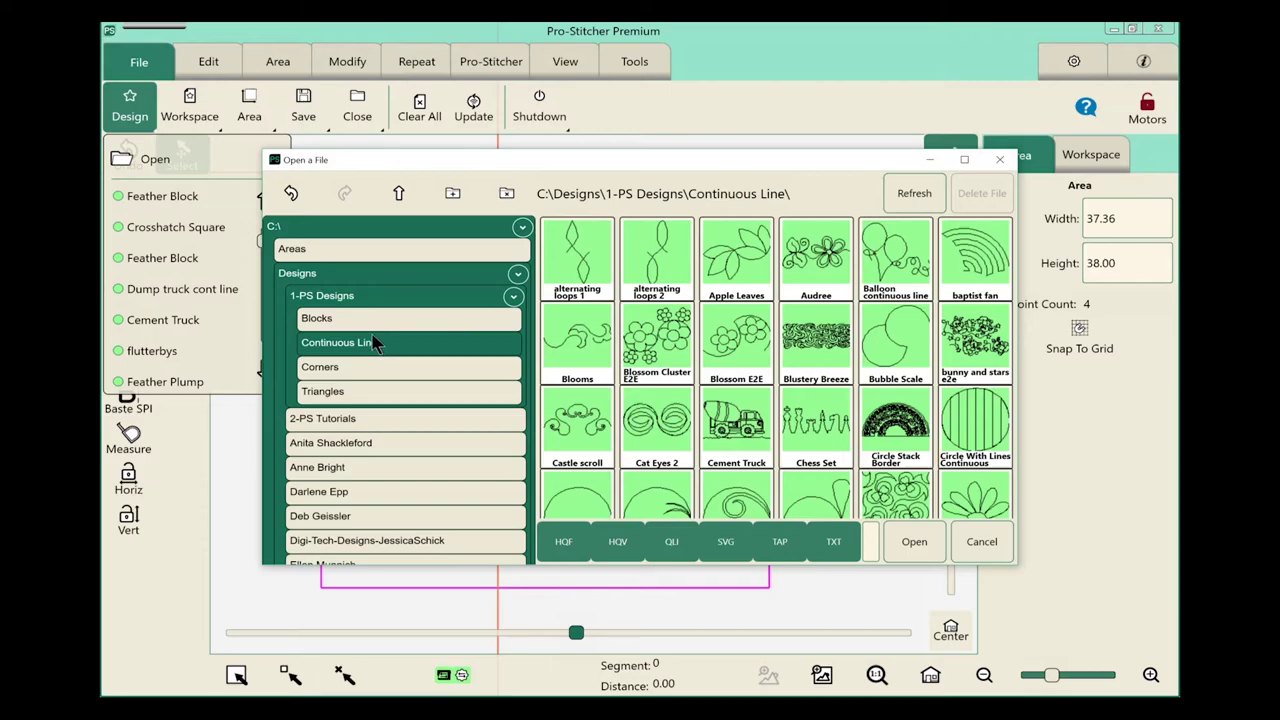
scroll(782, 416, "down", 3)
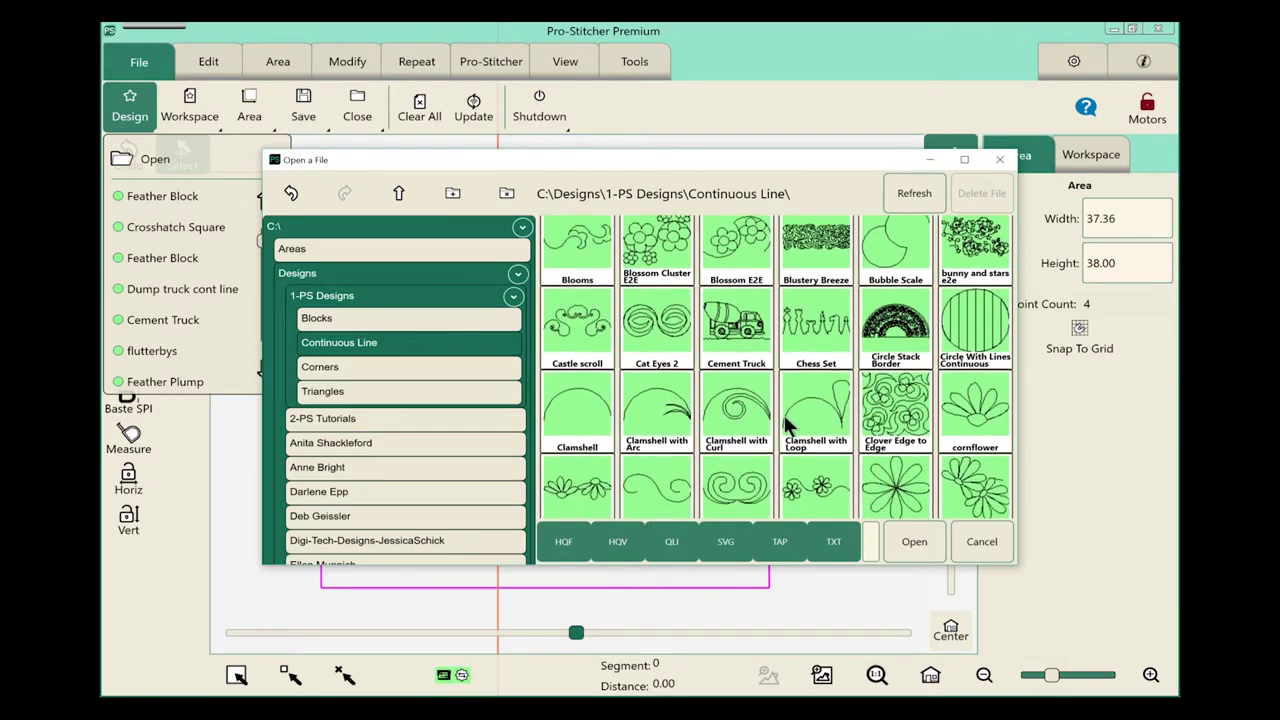
scroll(785, 418, "down", 5)
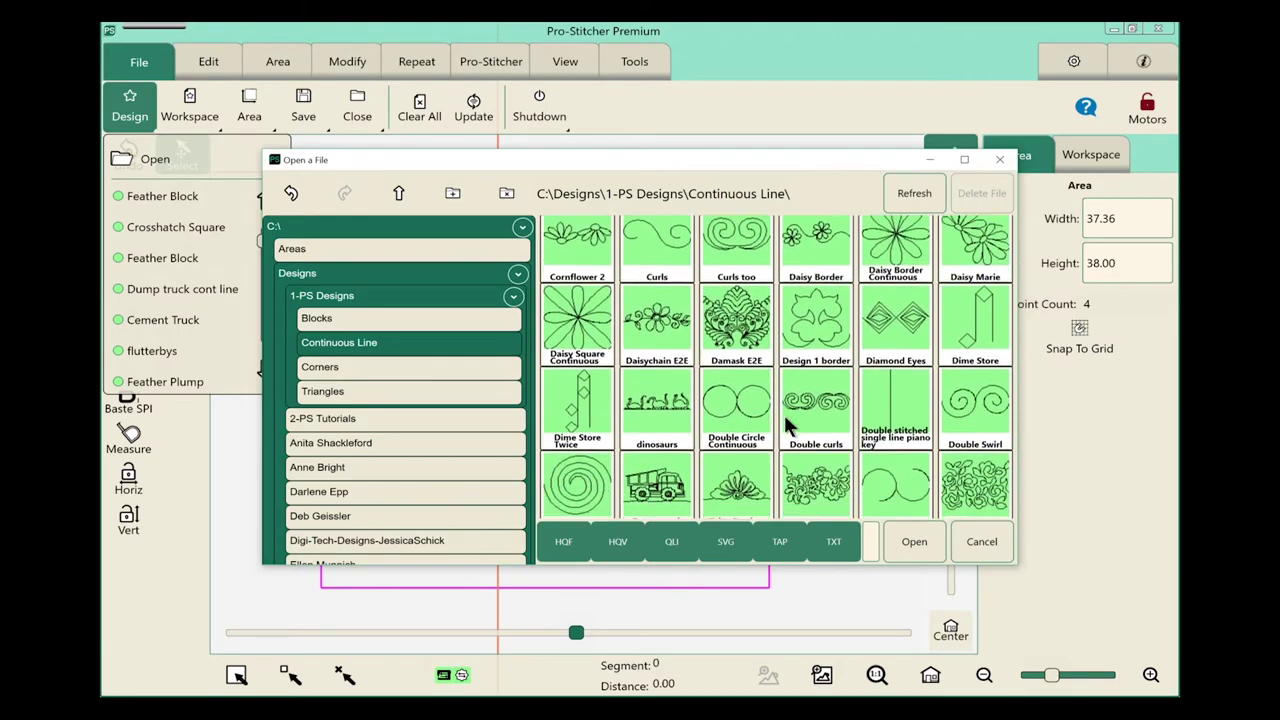
scroll(787, 425, "down", 2)
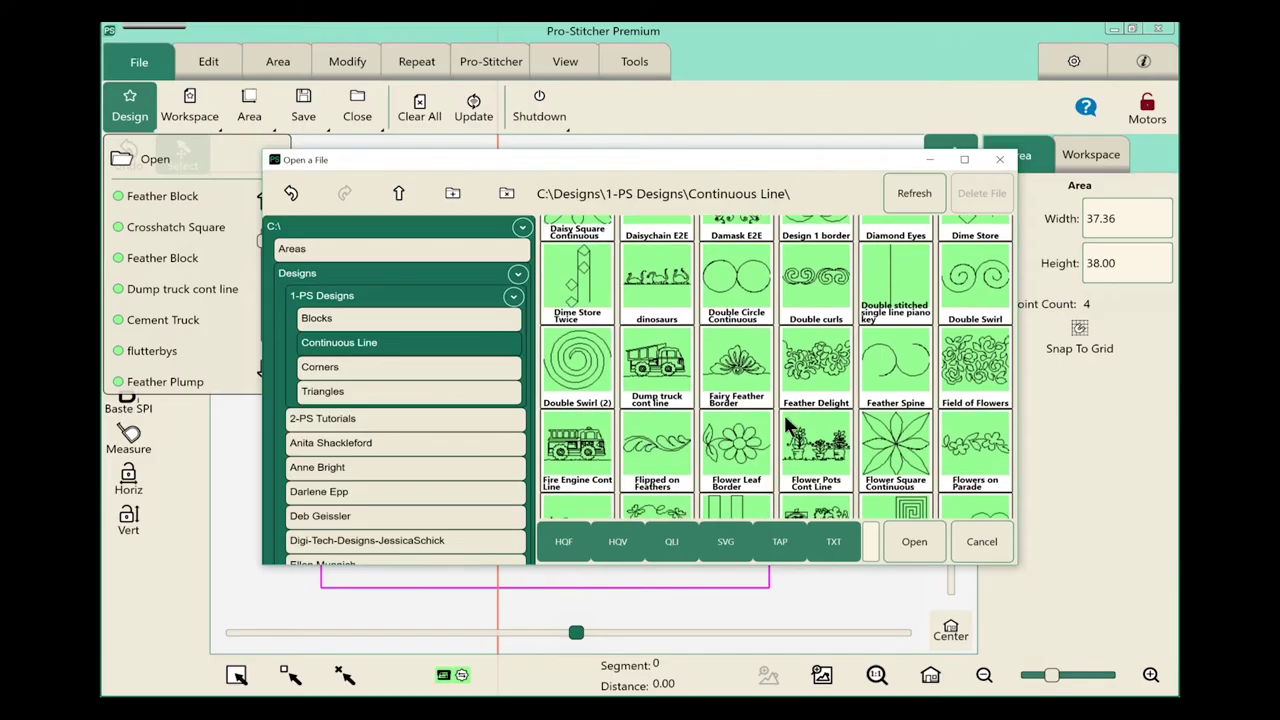
scroll(784, 415, "down", 2)
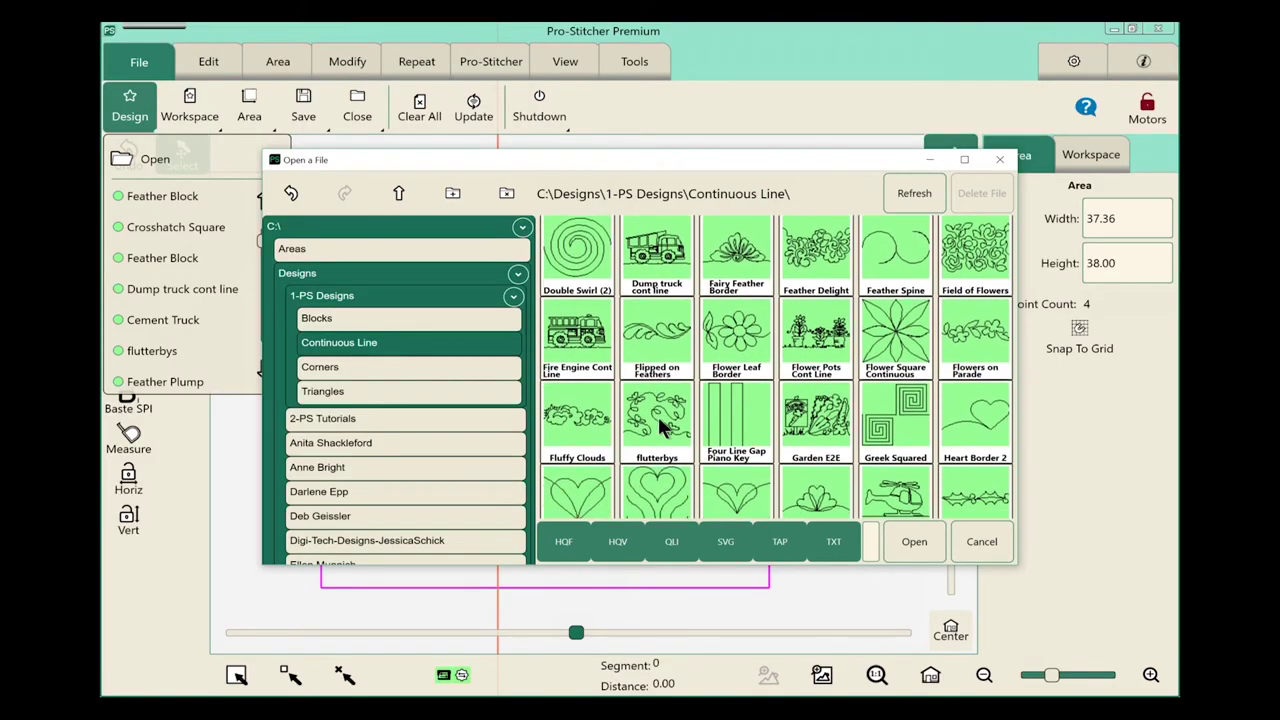
left_click(658, 420)
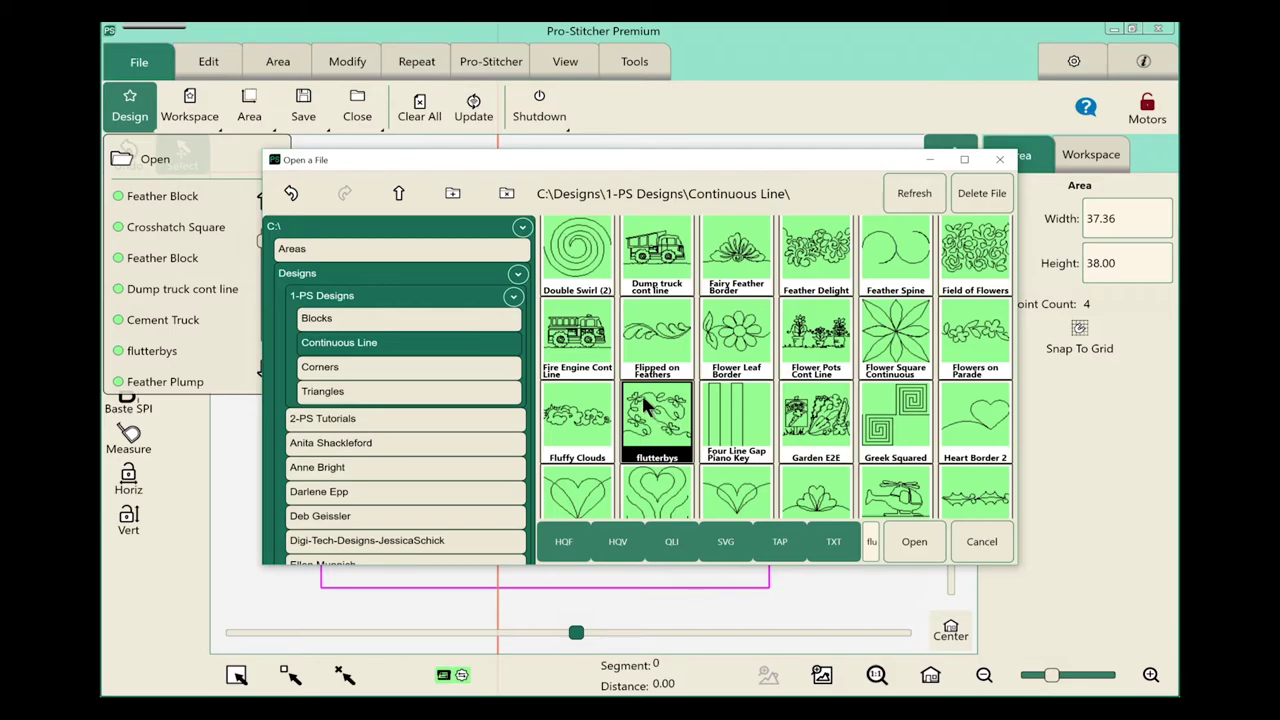
left_click(906, 541)
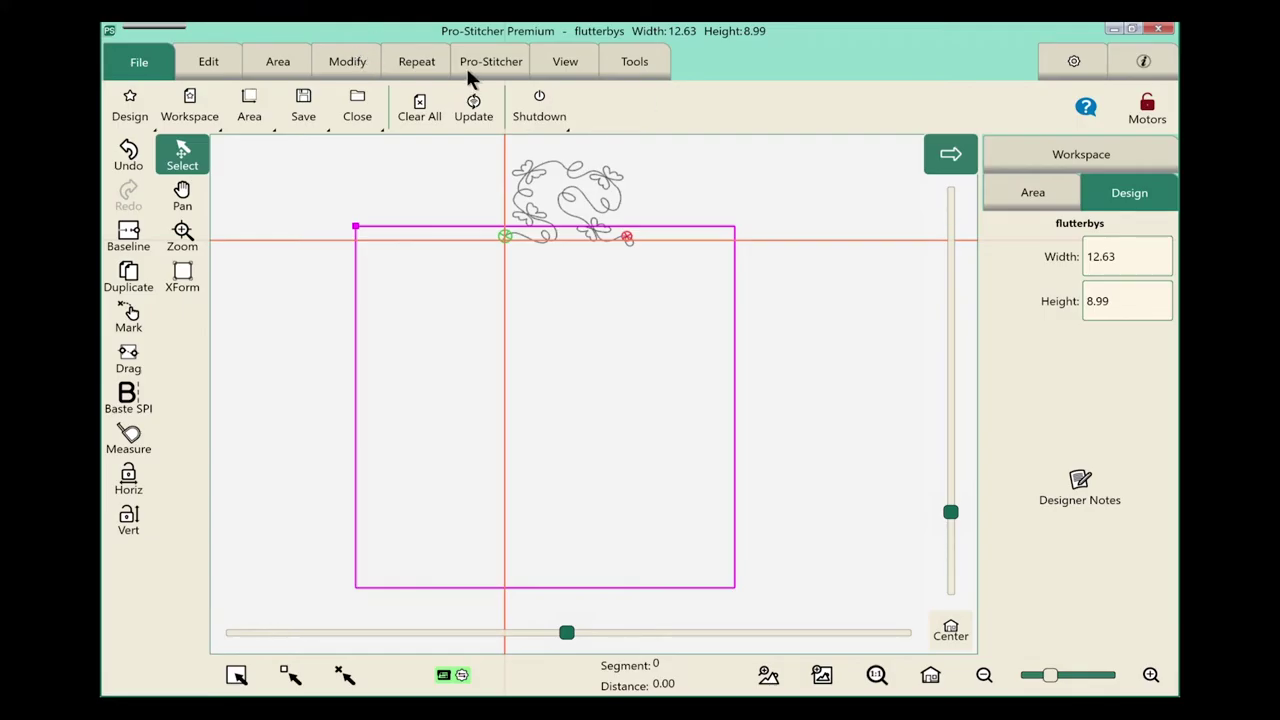
left_click(418, 66)
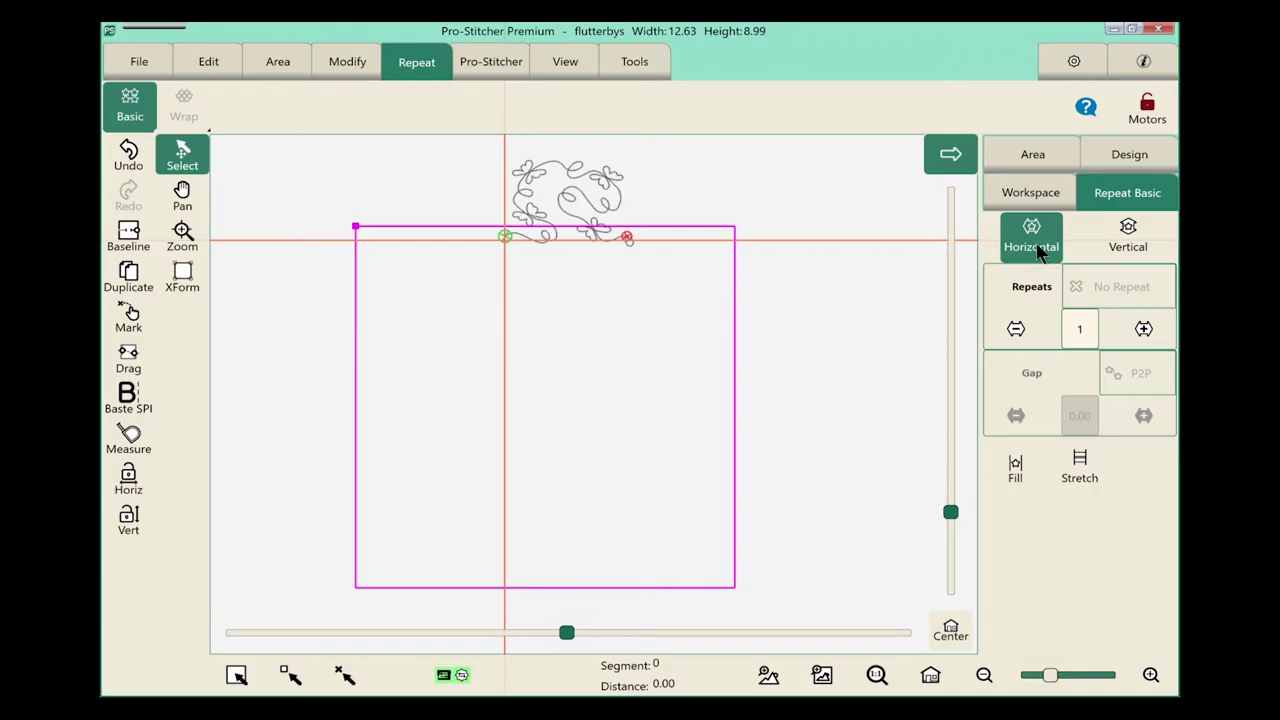
Fill the area with flutterbys repeats, 3 across with a -0.65 gap, totalling 36.60 by 35.96
left_click(1015, 470)
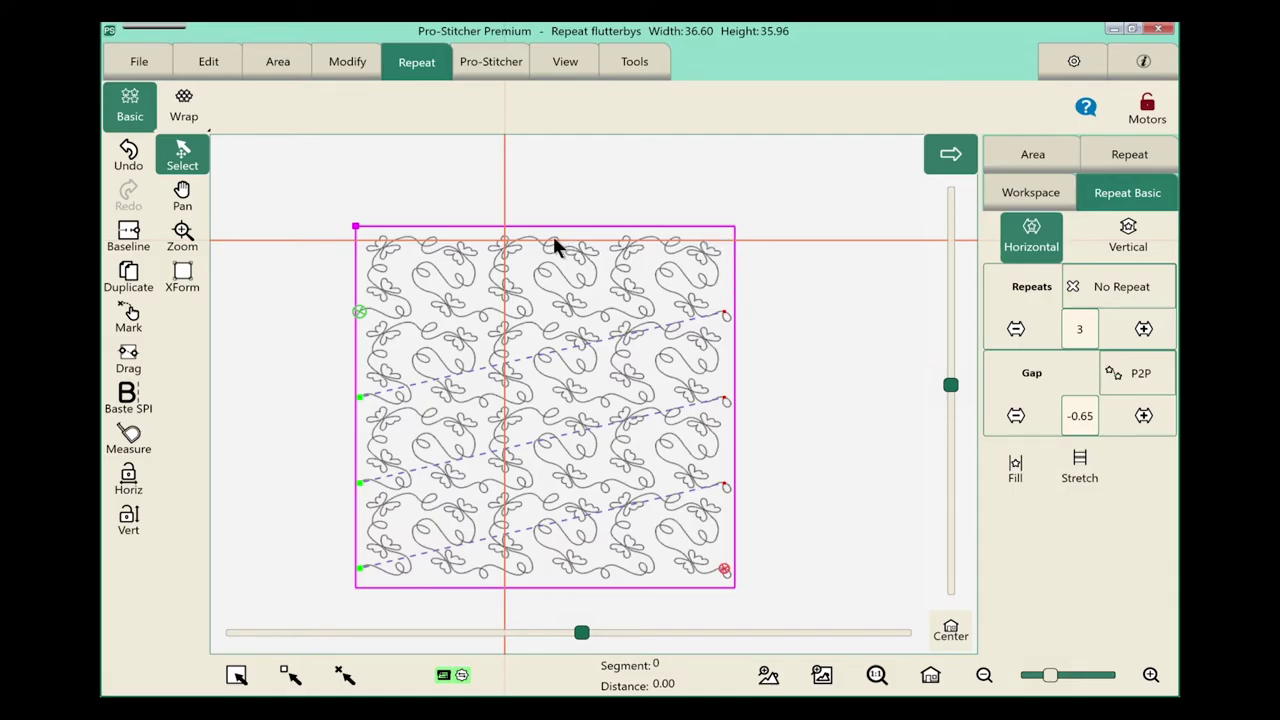
Stretch the flutterbys fill horizontally and vertically to exactly 37.36 by 38.00, 4 rows with 0.00 gap
left_click(1083, 464)
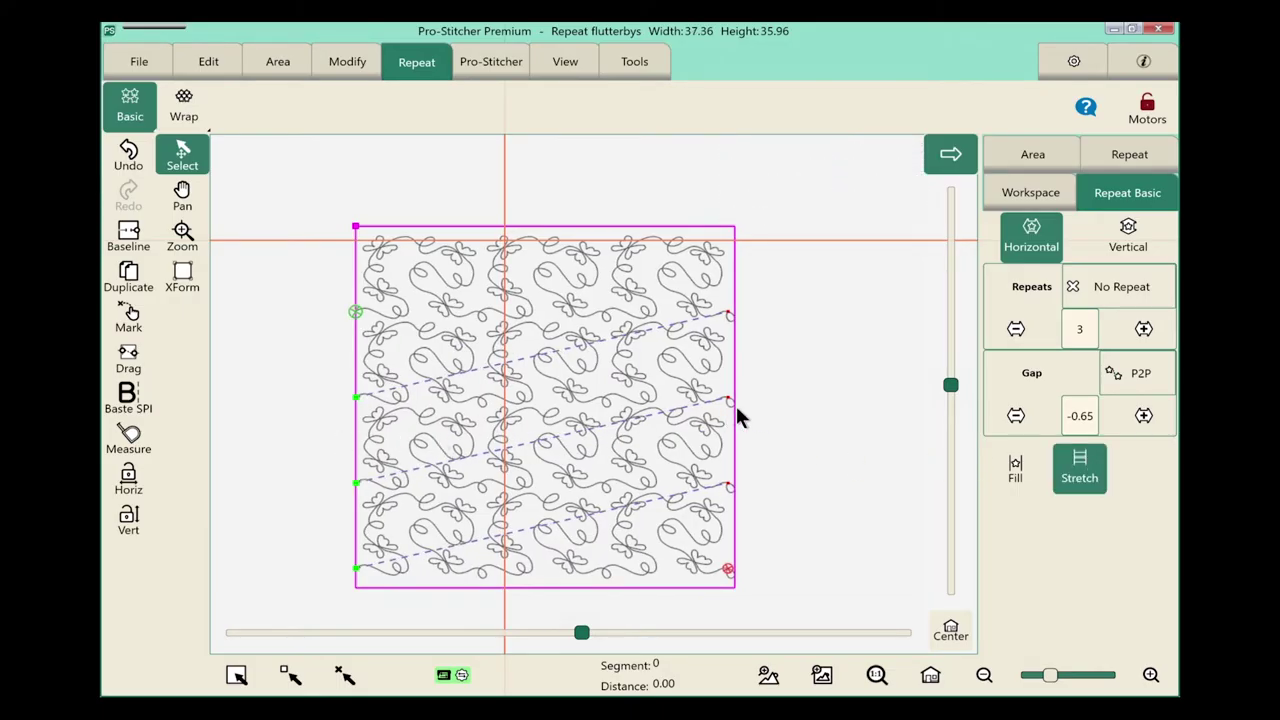
left_click(1128, 240)
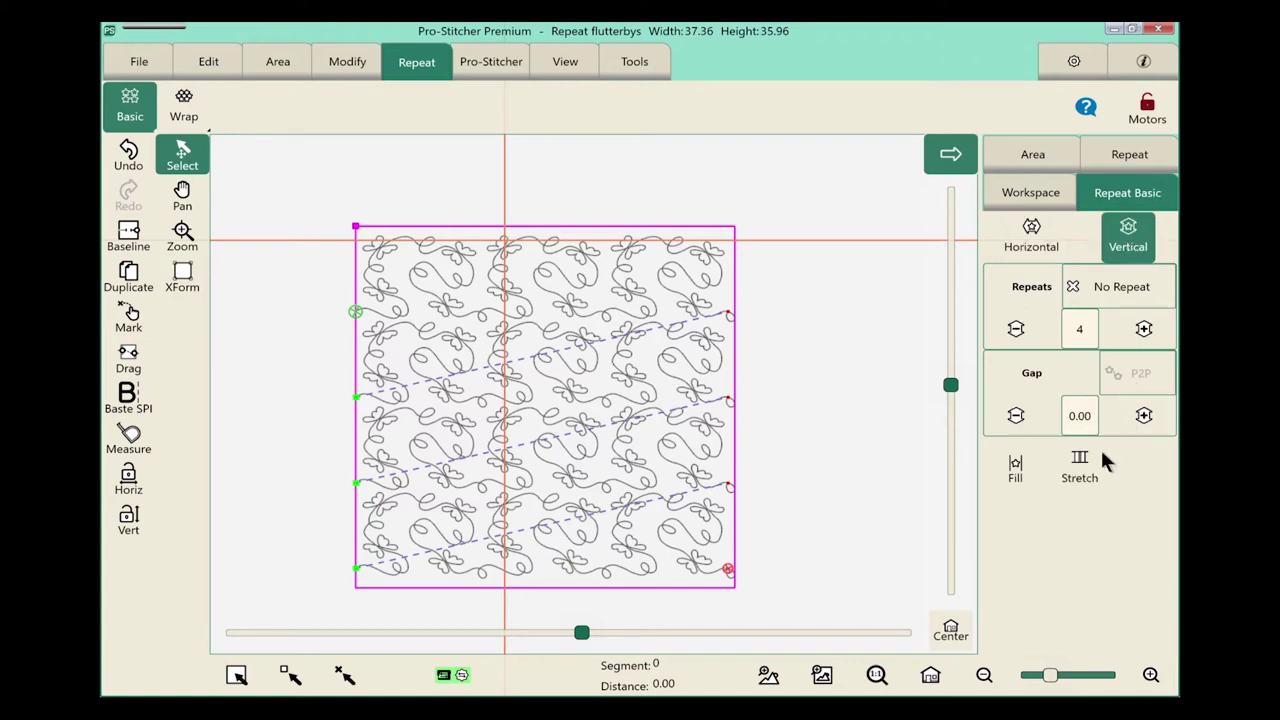
left_click(1078, 477)
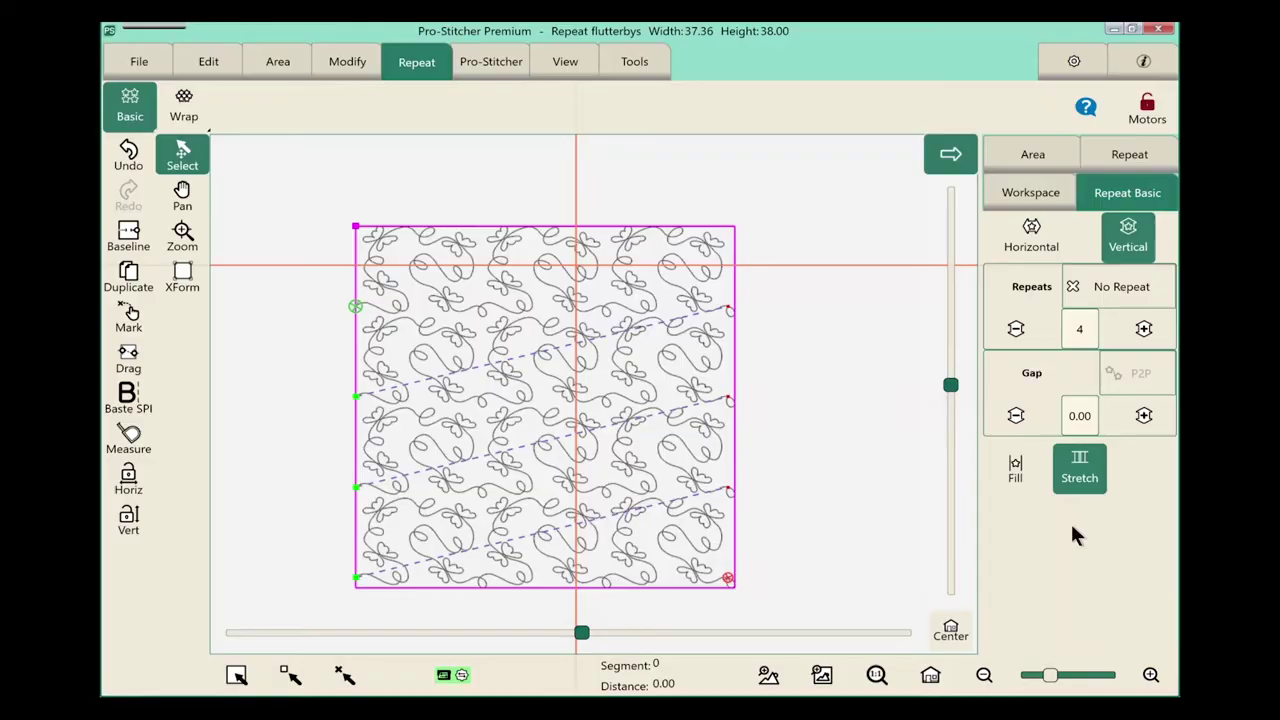
left_click(135, 230)
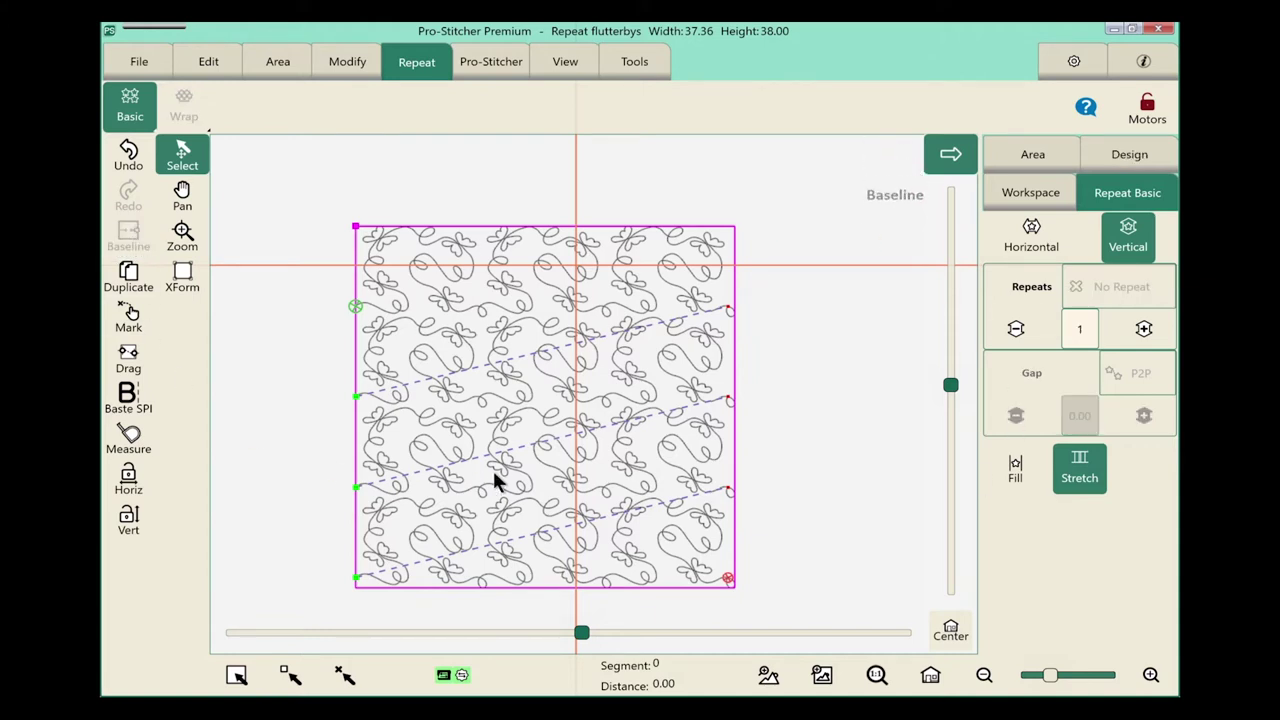
Leave baseline mode unchanged and choose File > Save > Workspace
left_click(492, 468)
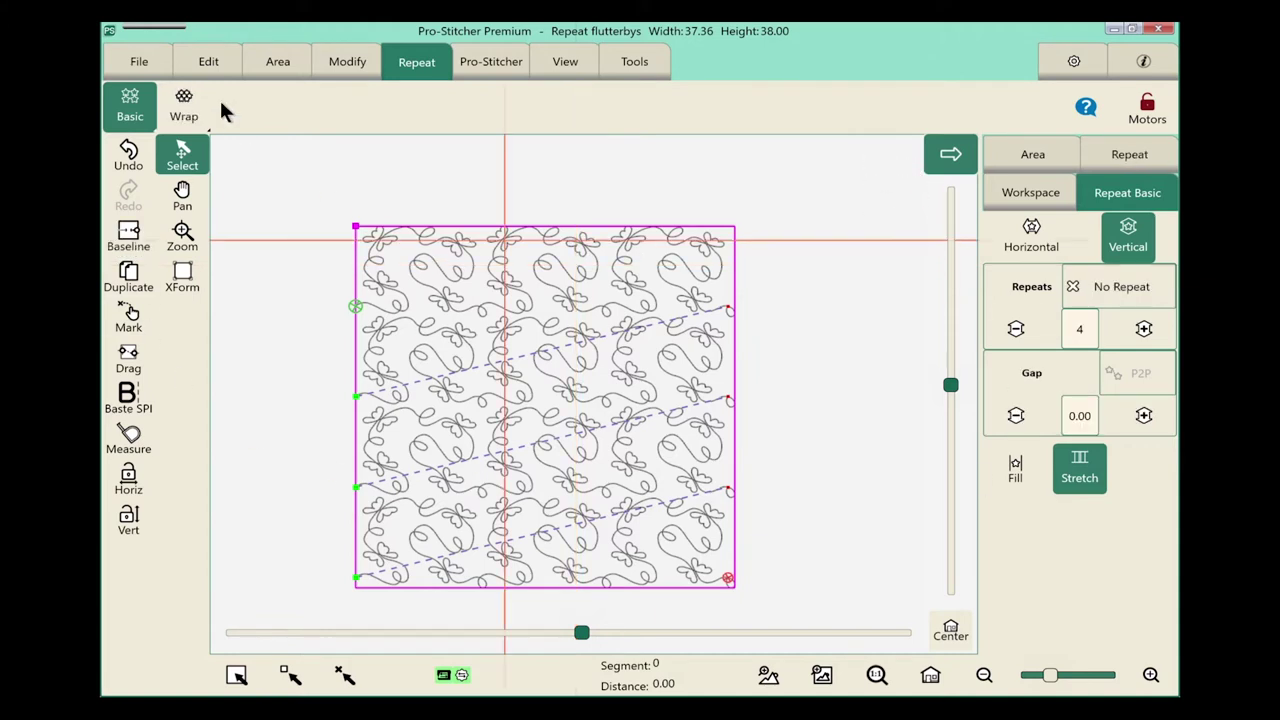
left_click(140, 60)
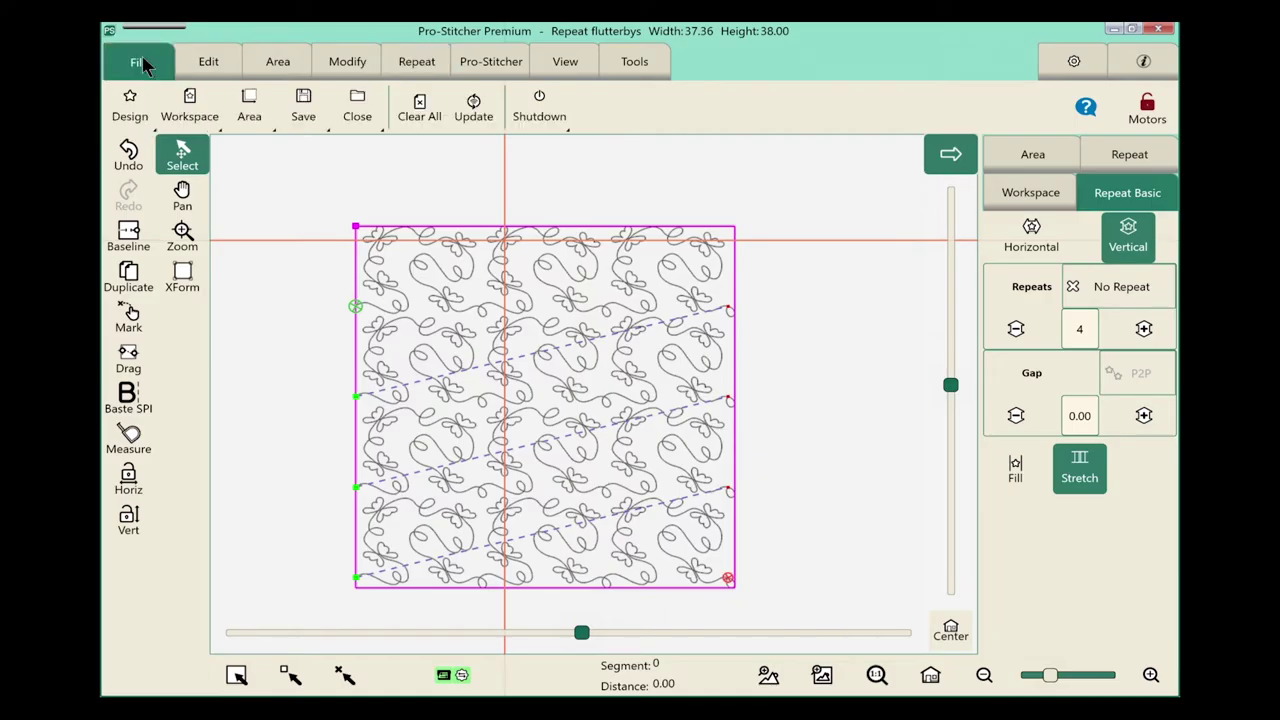
left_click(310, 112)
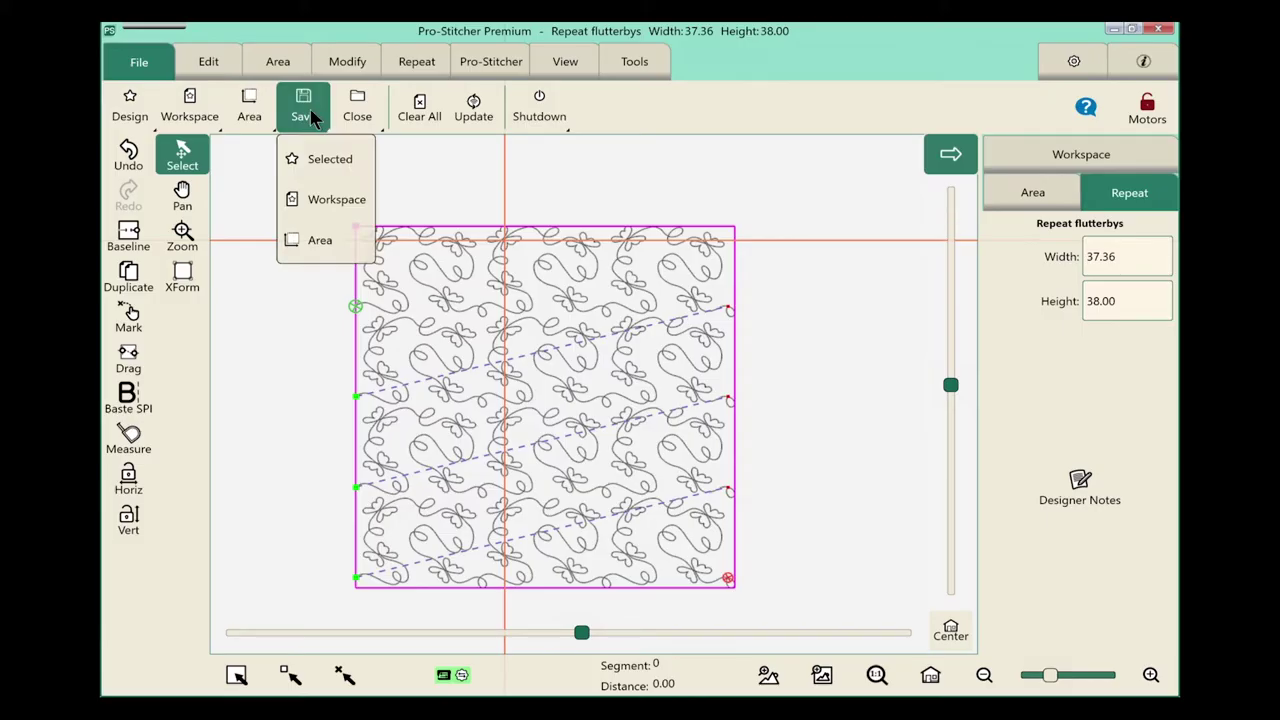
left_click(326, 198)
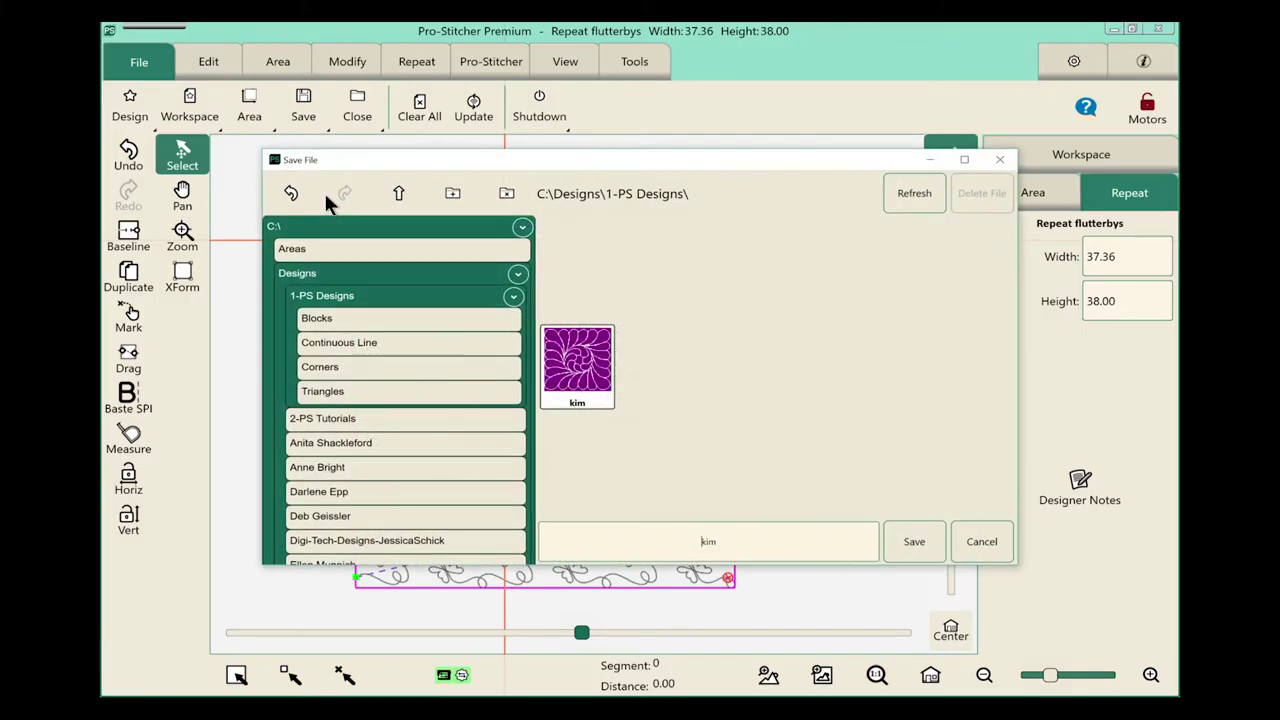
Name the workspace file 'flutterby' and save it
left_click(731, 542)
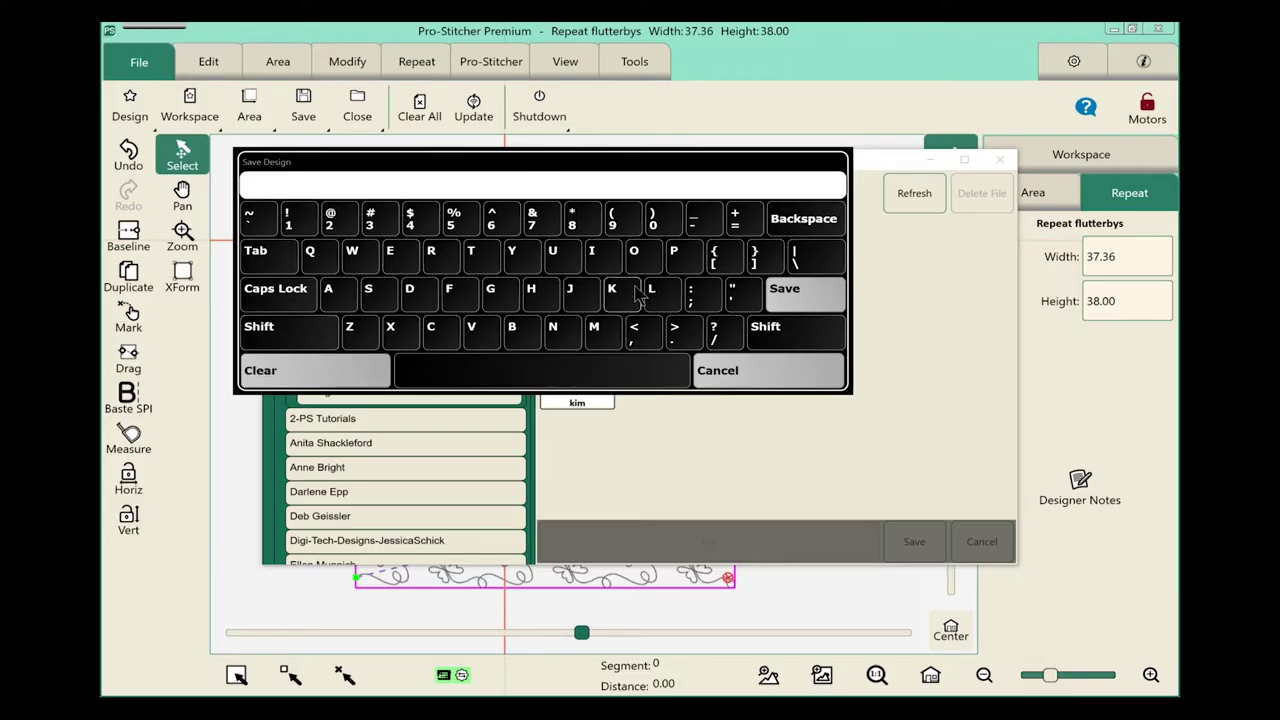
left_click(454, 295)
left_click(575, 257)
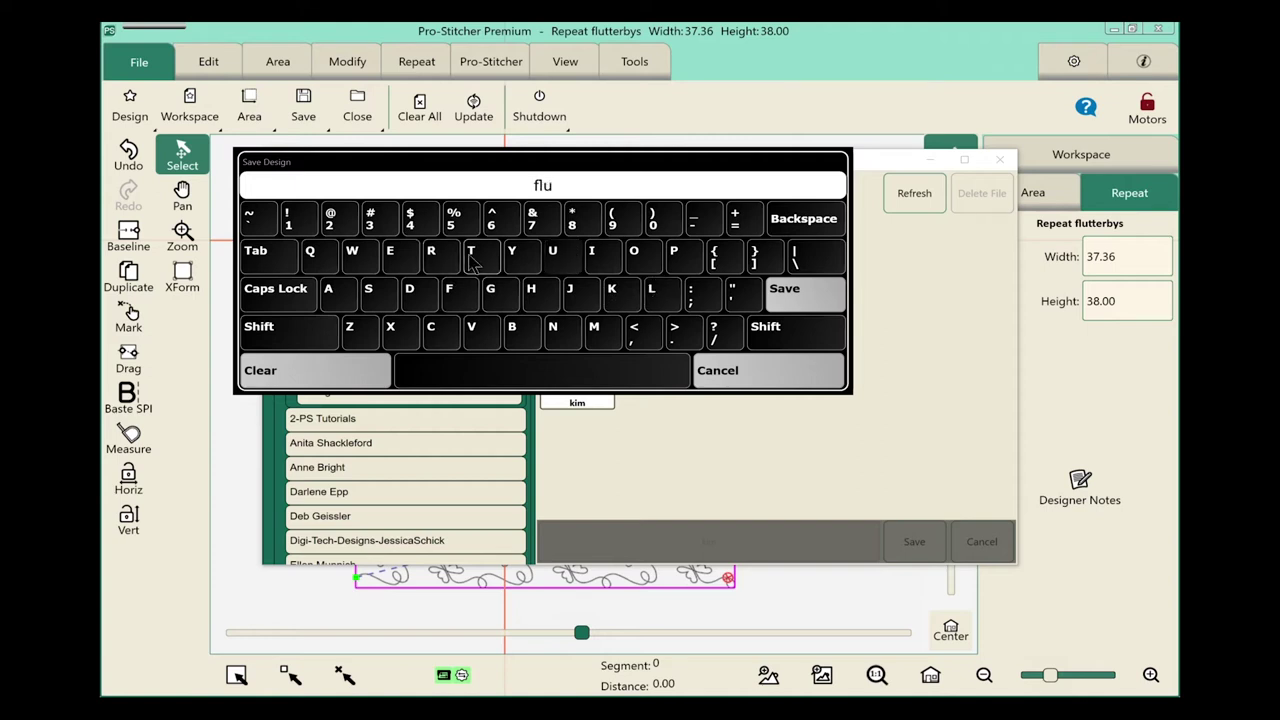
double_click(471, 257)
left_click(392, 255)
left_click(432, 255)
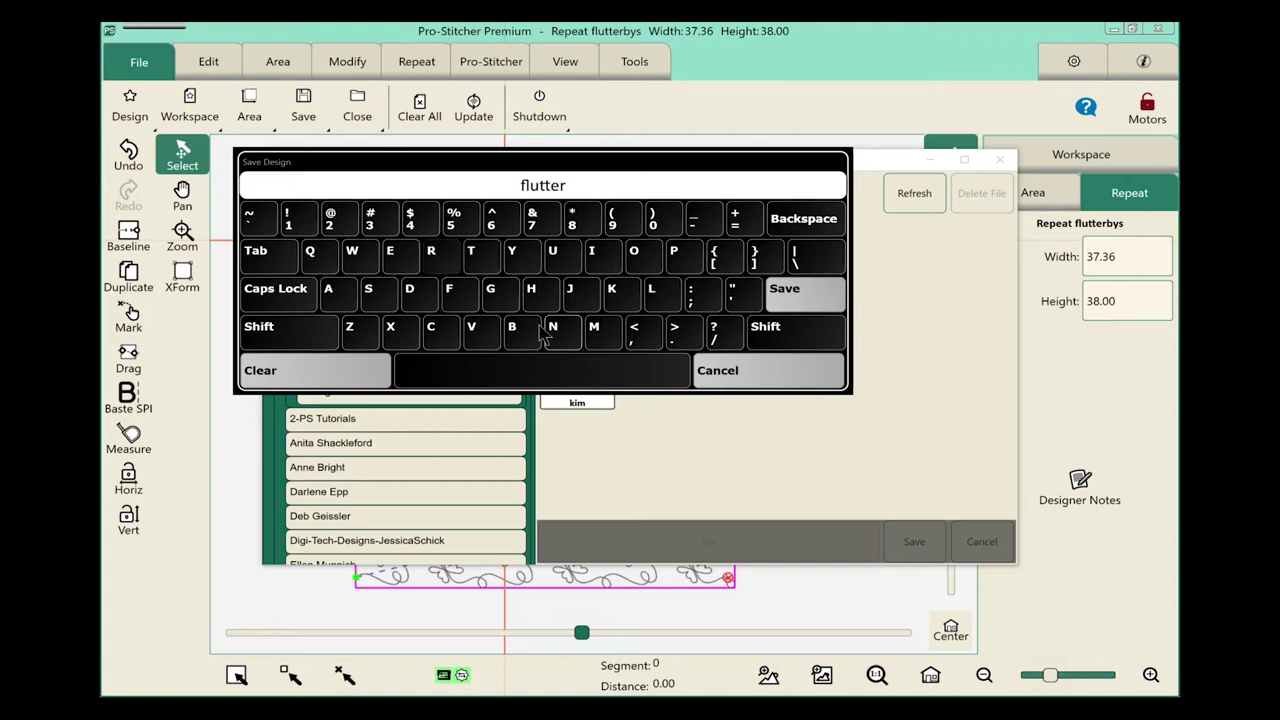
left_click(512, 328)
left_click(511, 257)
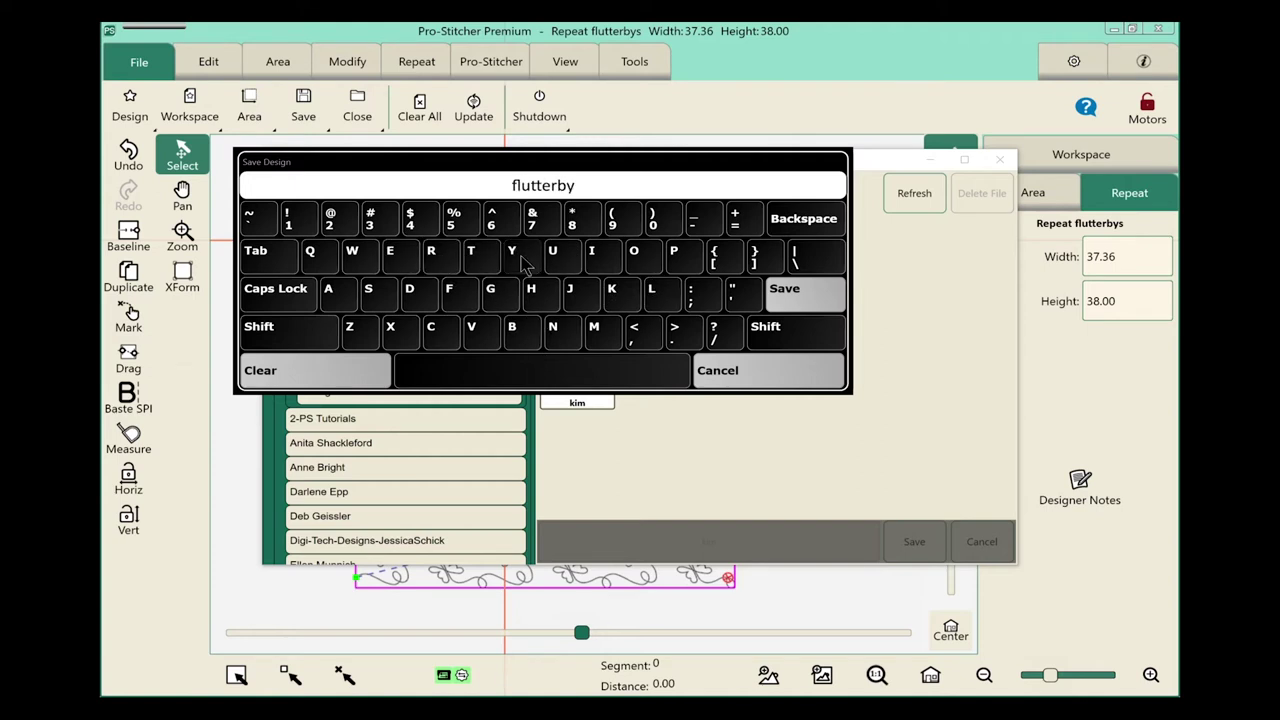
left_click(830, 293)
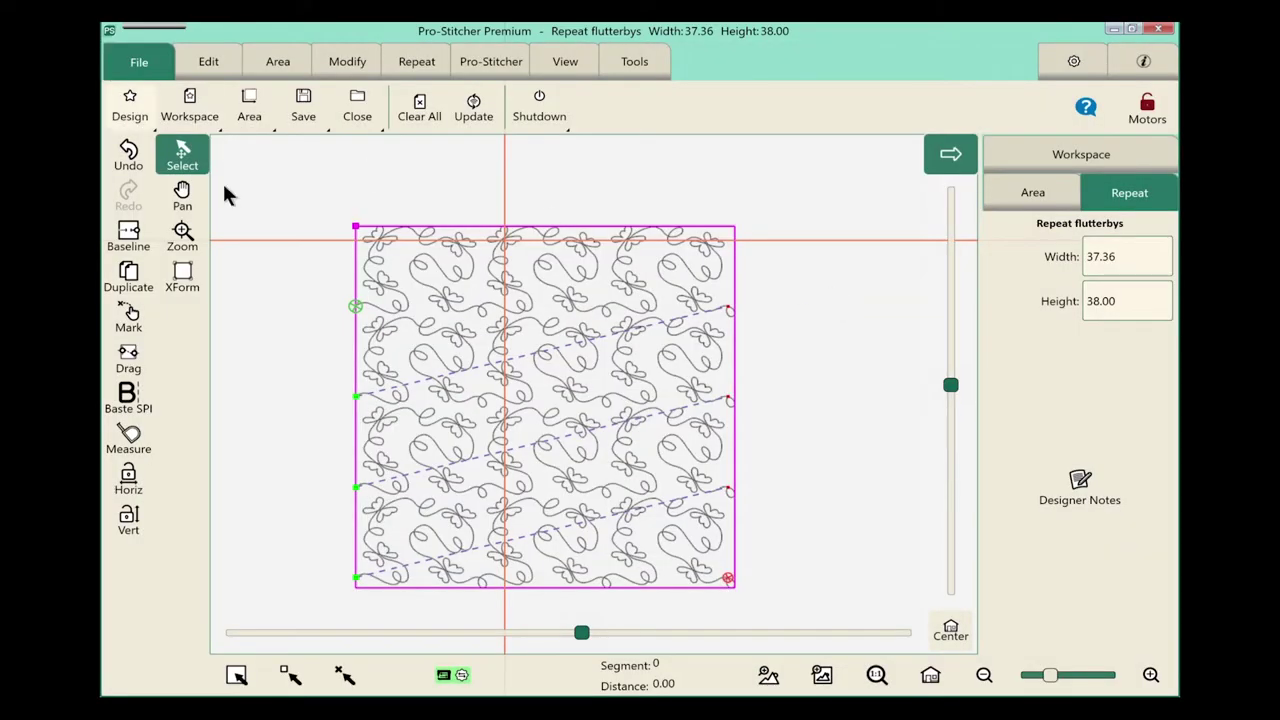
left_click(495, 62)
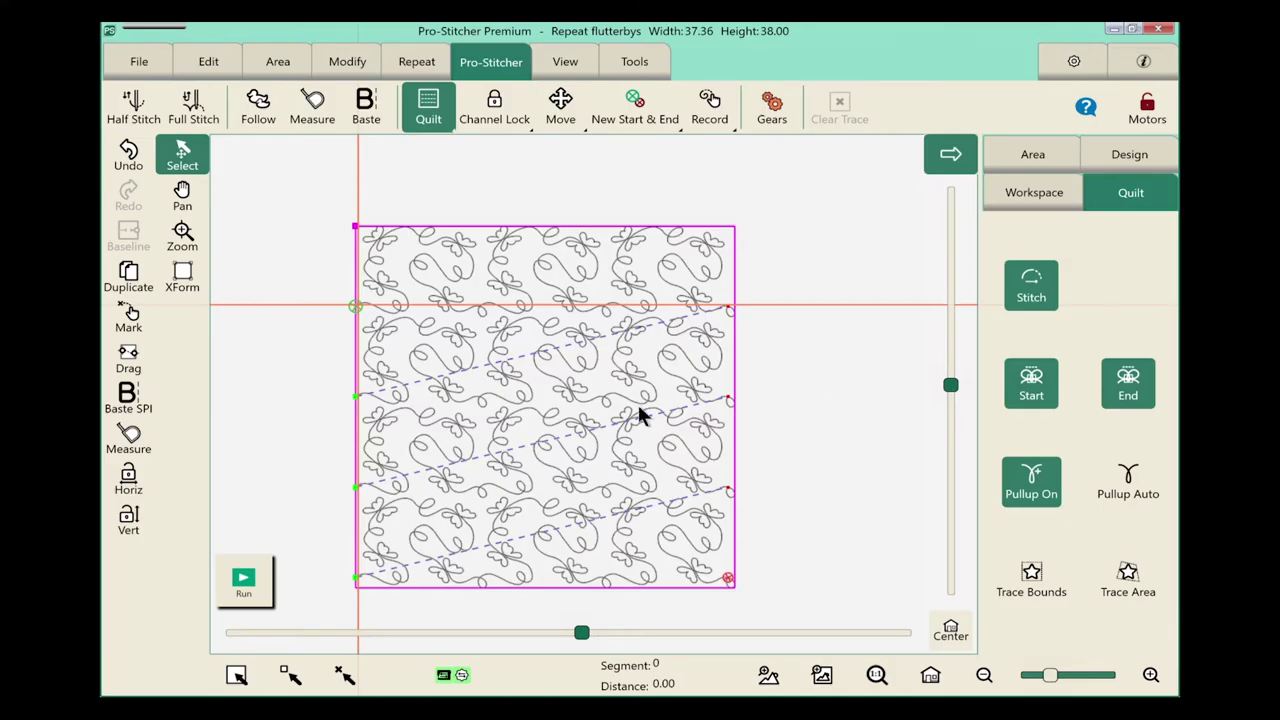
Start stitching the flutterbys design, bringing up the Verify Settings check (12 stitches per inch, 87% speed)
left_click(257, 590)
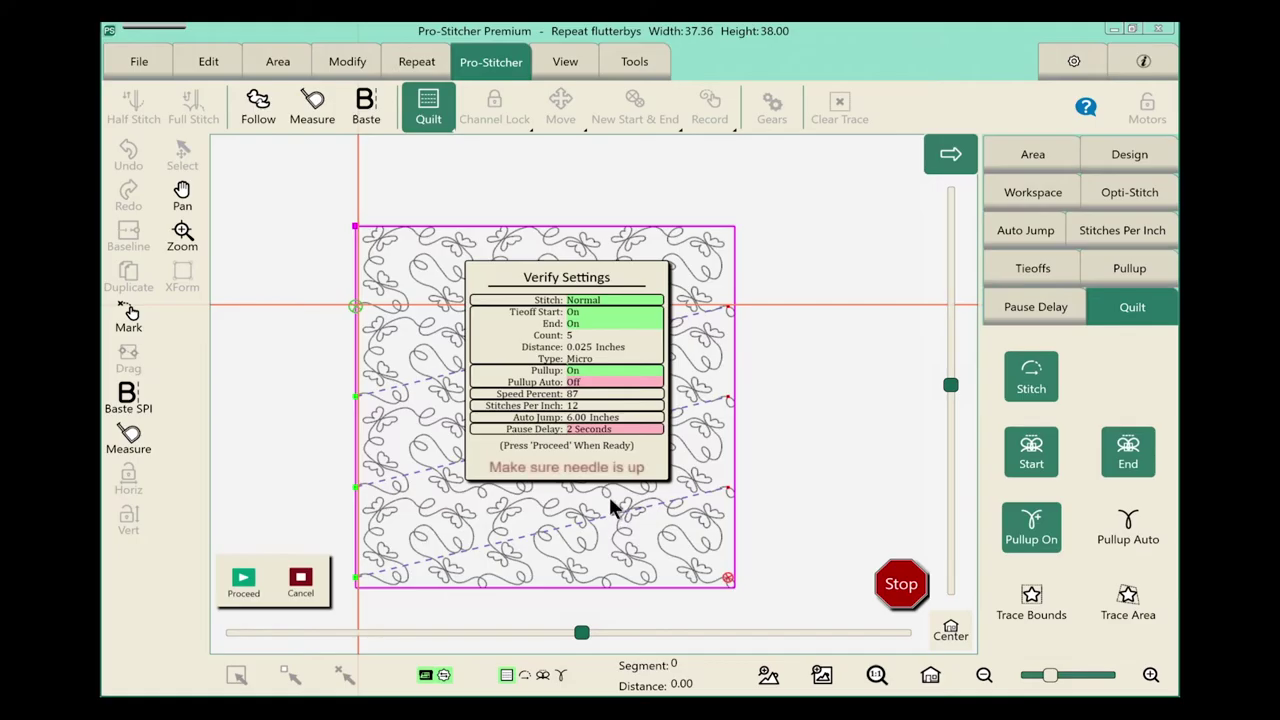
Confirm the settings and quilt the top flutterbys row until the long jump pause
left_click(240, 588)
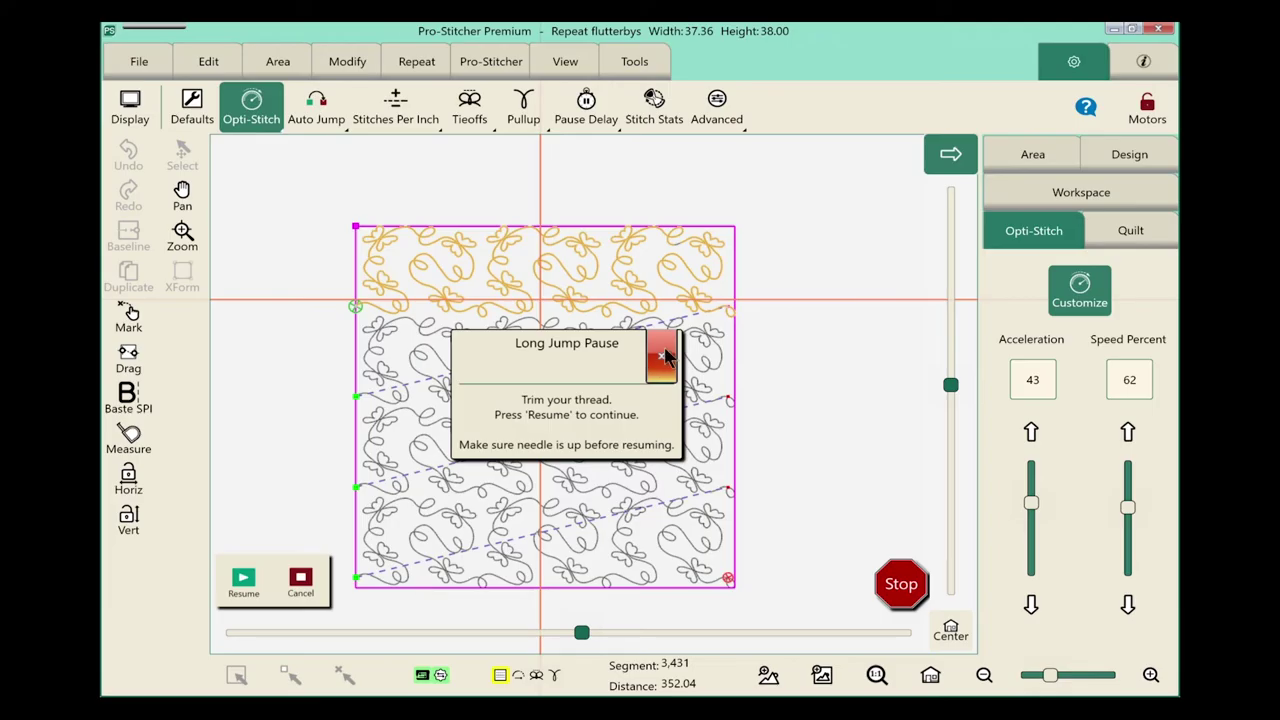
Dismiss the Long Jump Pause notice, leaving quilting paused after the top row
left_click(662, 357)
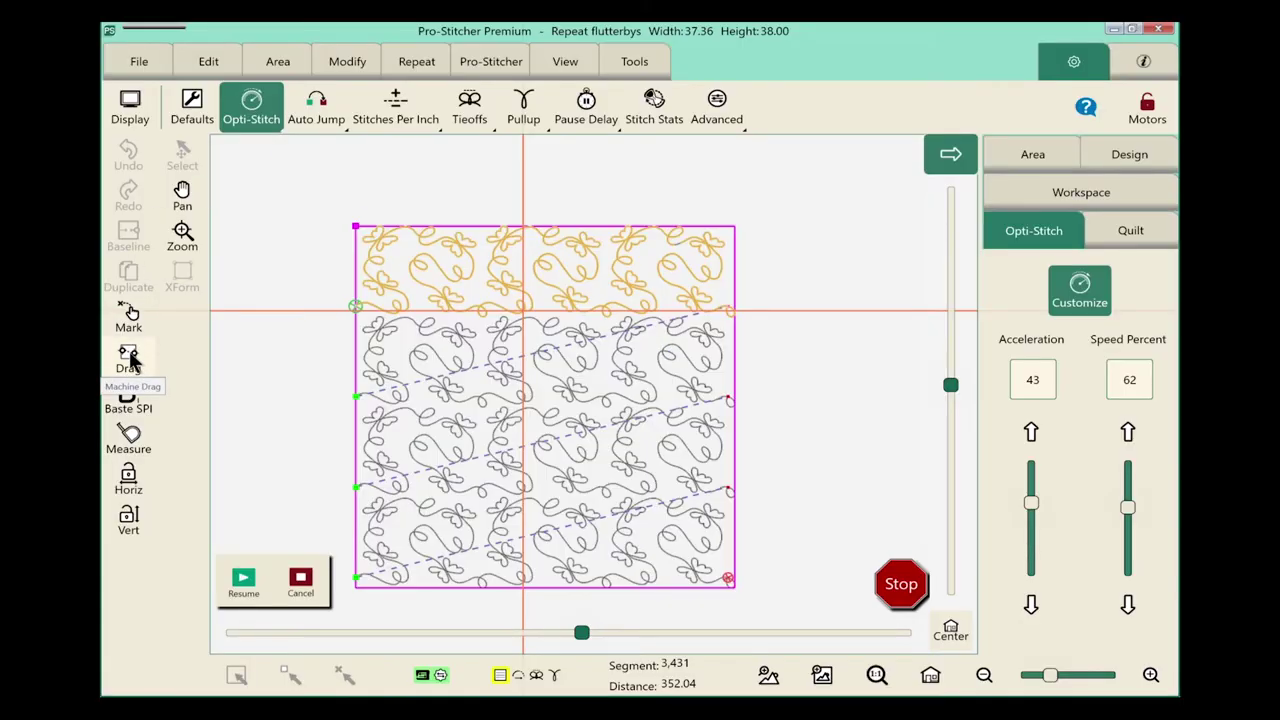
left_click(130, 360)
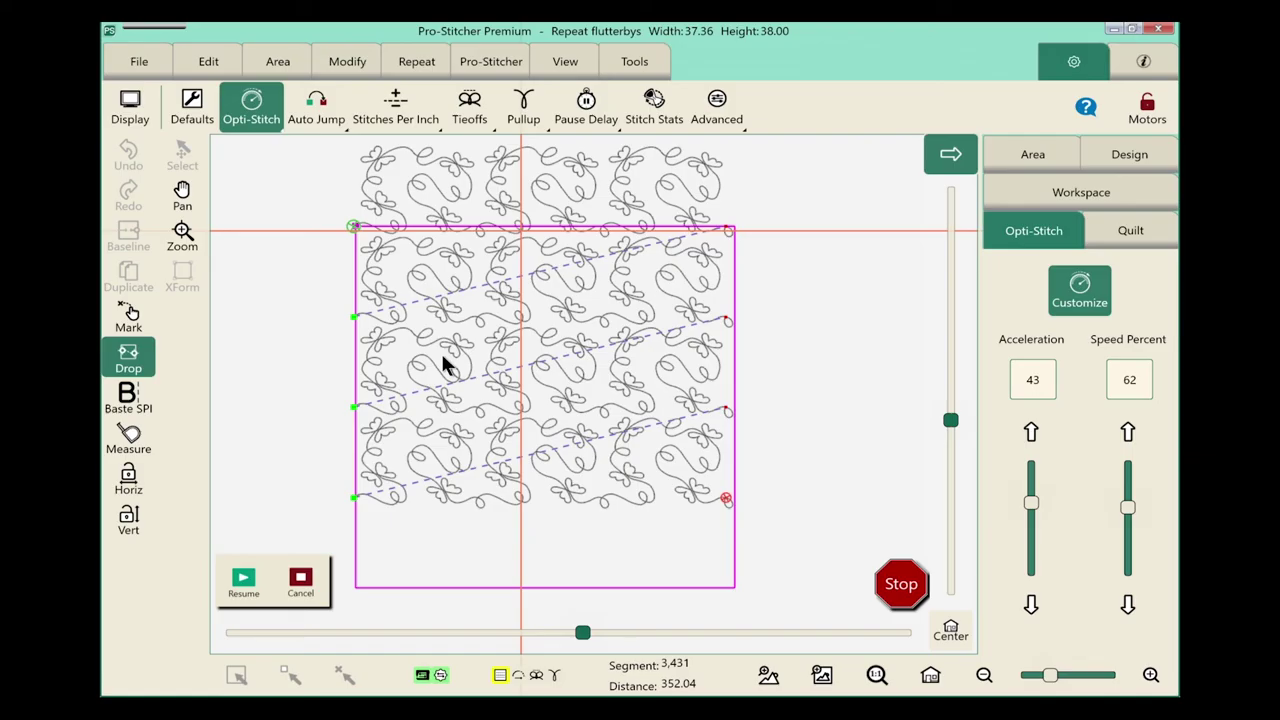
Drop the dragged flutterbys design at its new position on the quilt
left_click(130, 358)
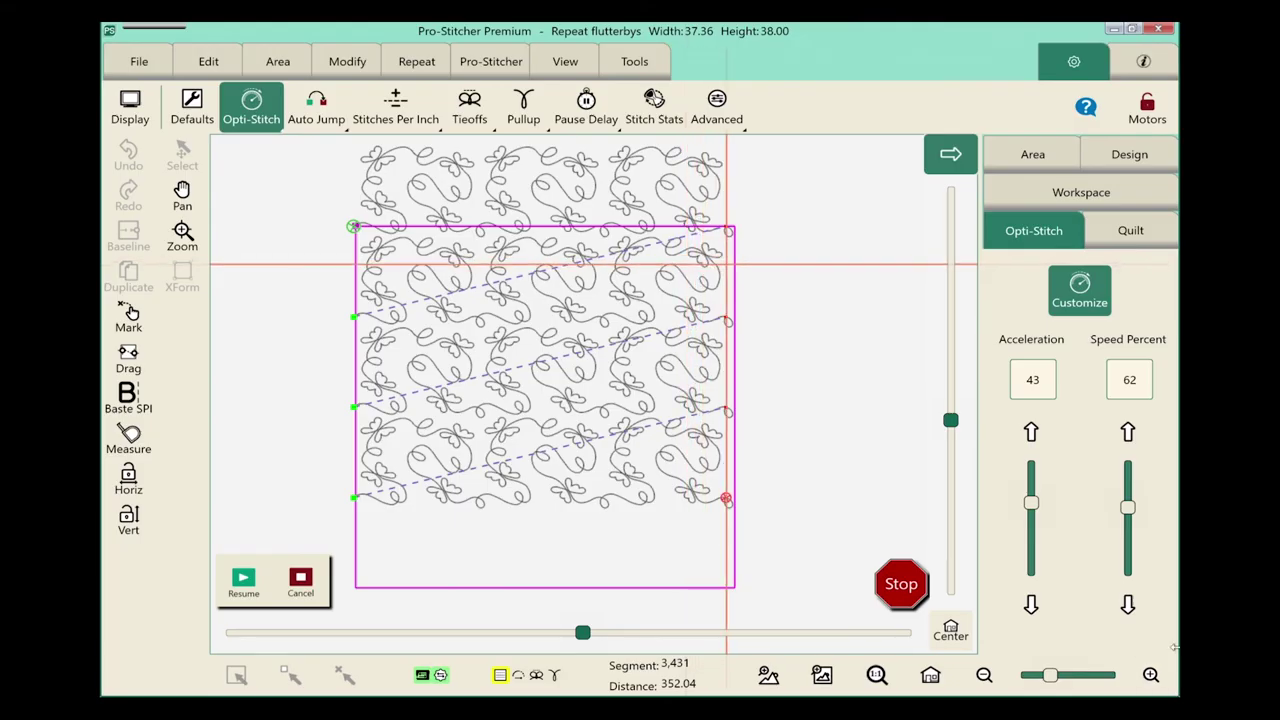
left_click(124, 397)
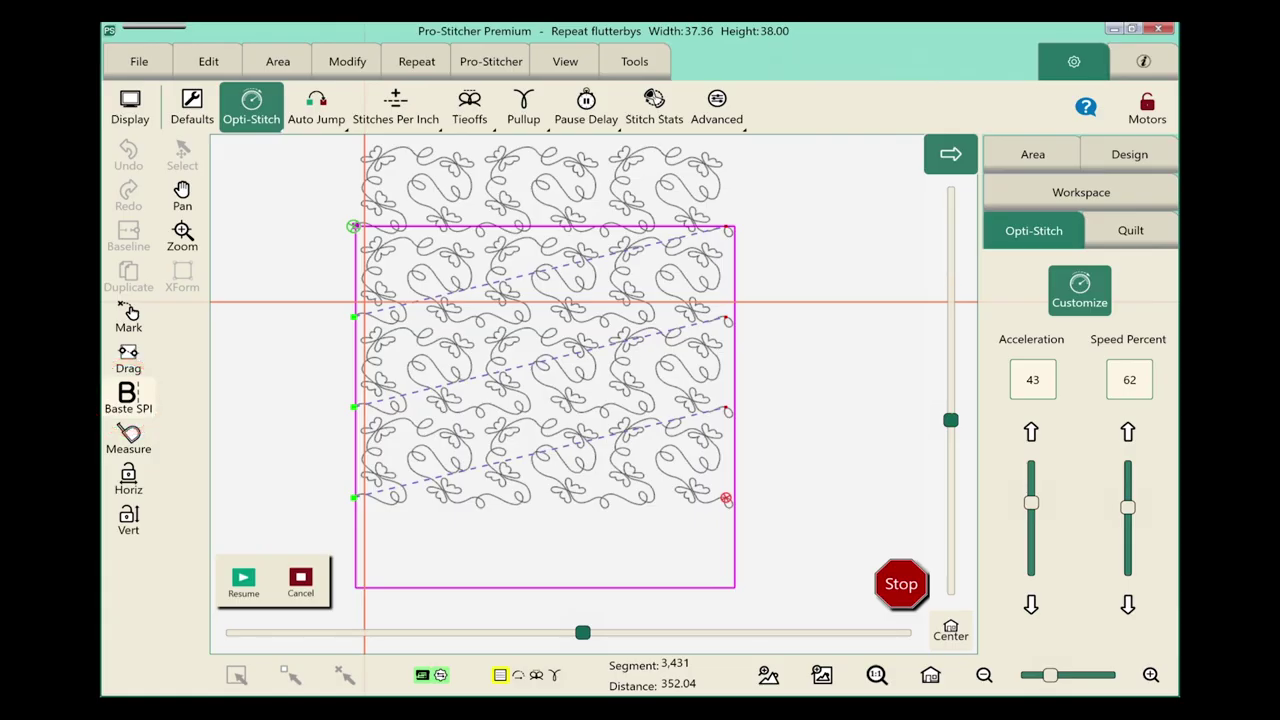
Resume the stitch-out so quilting continues on the advanced flutterbys fill
left_click(243, 580)
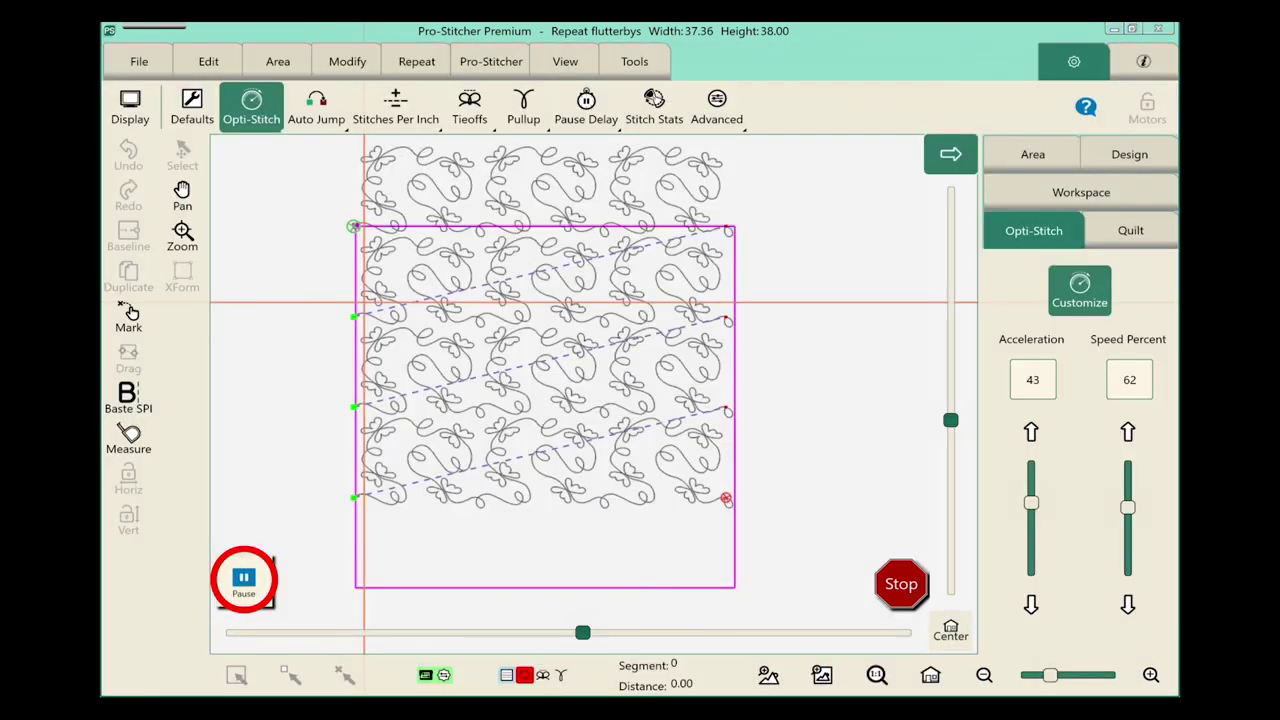